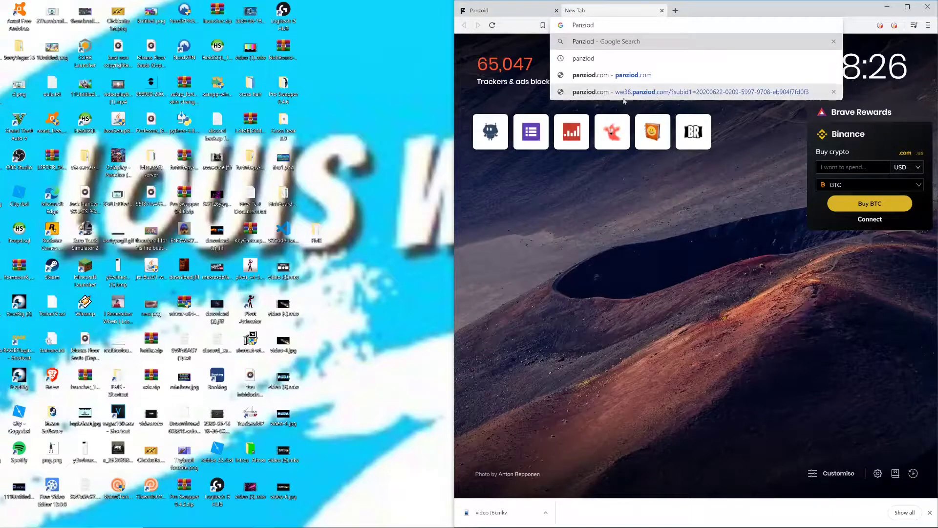
Load panzoid.com in a new tab, then try the misspelled panziod.com address
{"action": "left_click", "coordinate": [549, 157]}
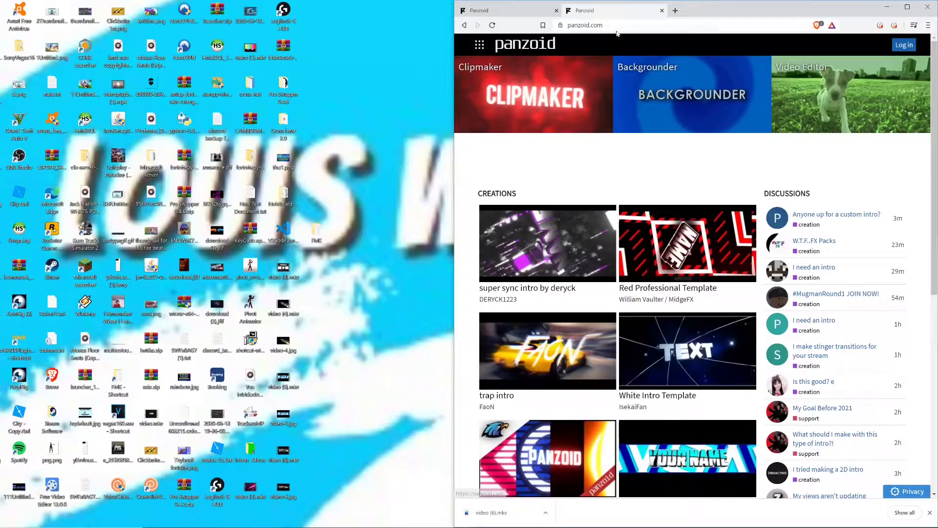
{"action": "left_click", "coordinate": [676, 11]}
{"action": "type", "text": "pan"}
{"action": "key", "text": "Return"}
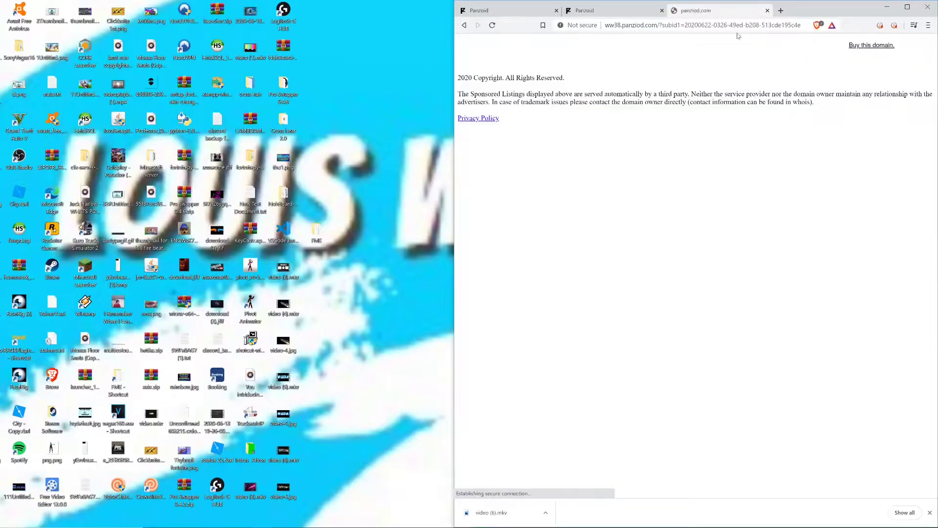
{"action": "left_click", "coordinate": [767, 10]}
{"action": "scroll", "coordinate": [599, 132], "scroll_direction": "down", "scroll_amount": 1}
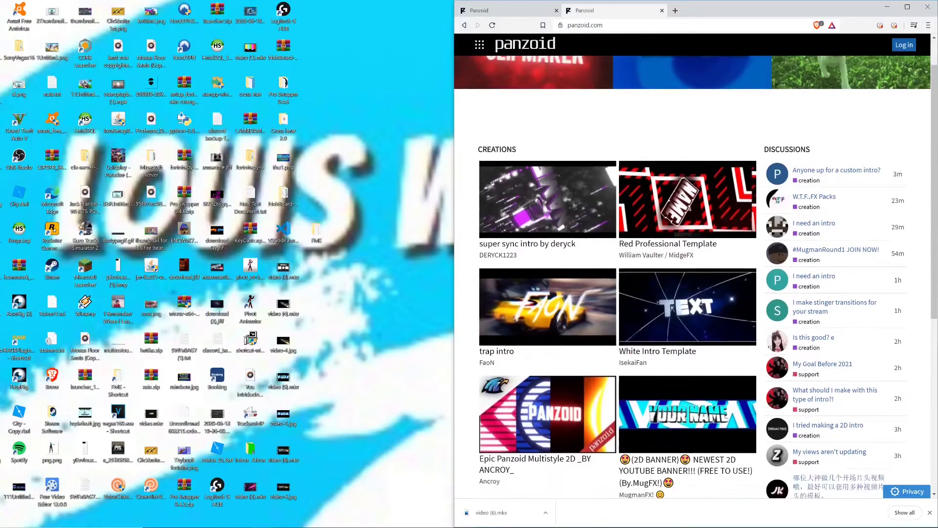
{"action": "left_click", "coordinate": [595, 29]}
{"action": "type", "text": "pp"}
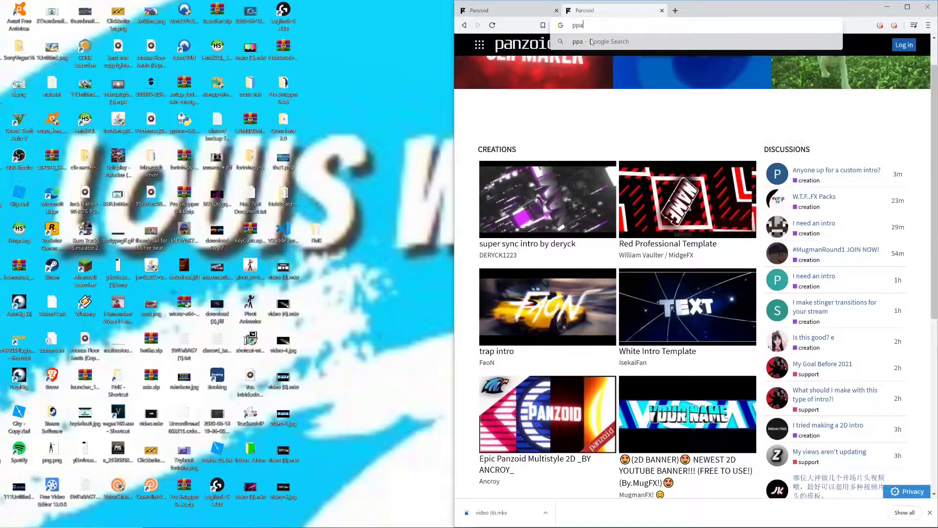
{"action": "key", "text": "BackSpace"}
{"action": "key", "text": "BackSpace"}
{"action": "type", "text": "panziod.com"}
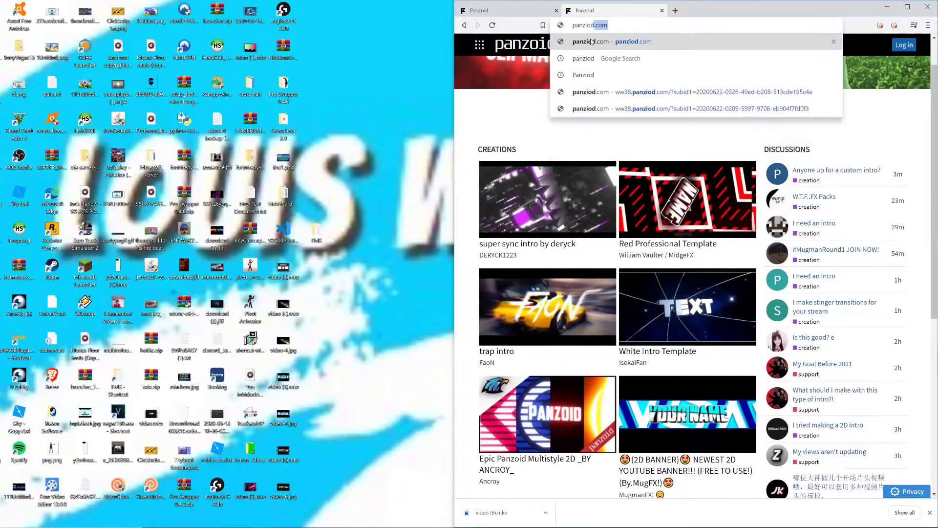
{"action": "key", "text": "Return"}
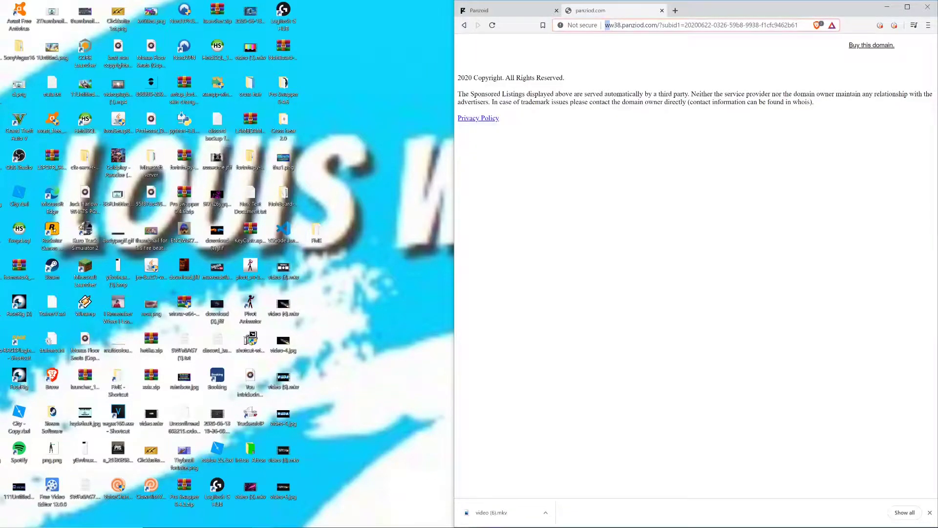
Search the web for panziod and open the Panzoid homepage from the results
{"action": "double_click", "coordinate": [633, 26]}
{"action": "left_click", "coordinate": [655, 39]}
{"action": "left_click", "coordinate": [655, 27]}
{"action": "type", "text": "panziod"}
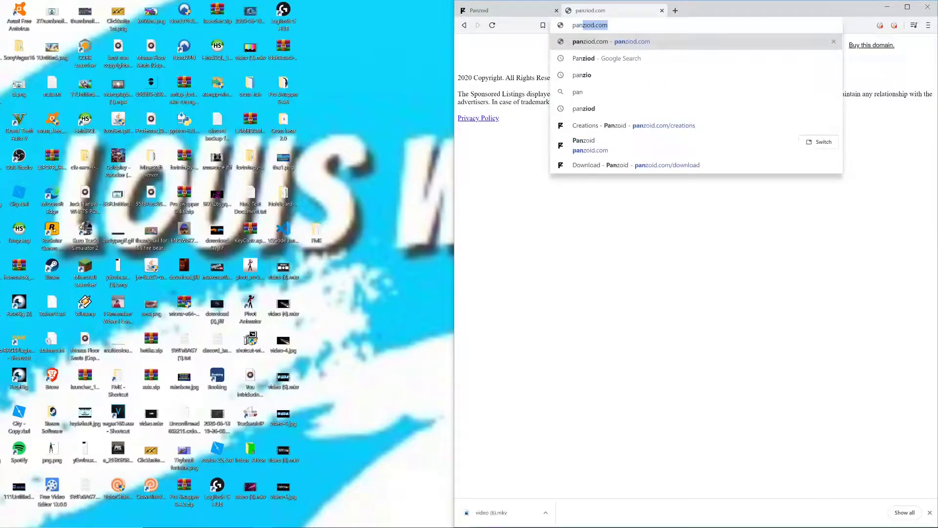
{"action": "key", "text": "Return"}
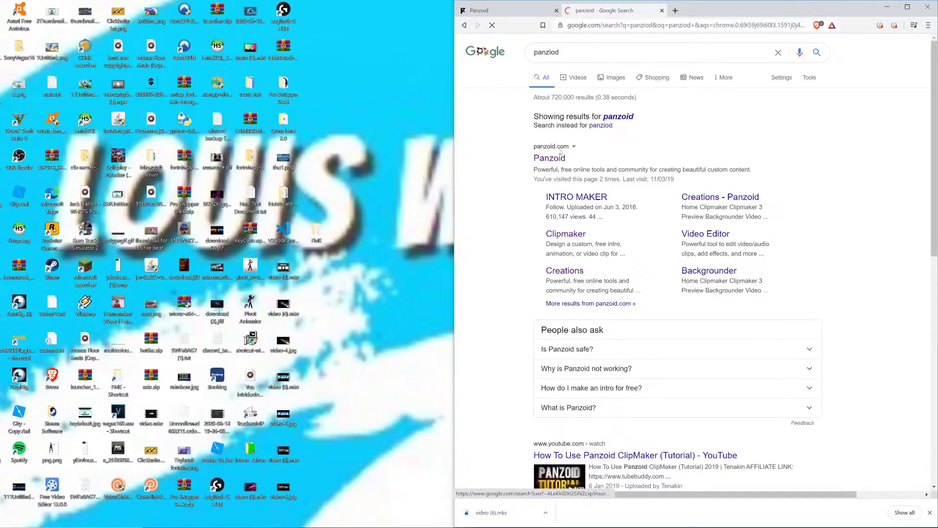
{"action": "left_click_drag", "start_coordinate": [594, 159], "coordinate": [549, 159]}
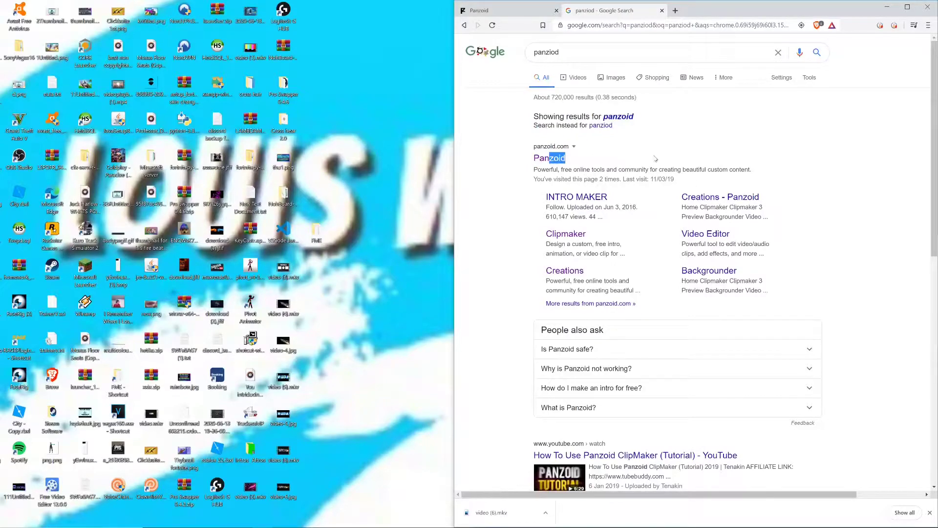
{"action": "left_click", "coordinate": [557, 159]}
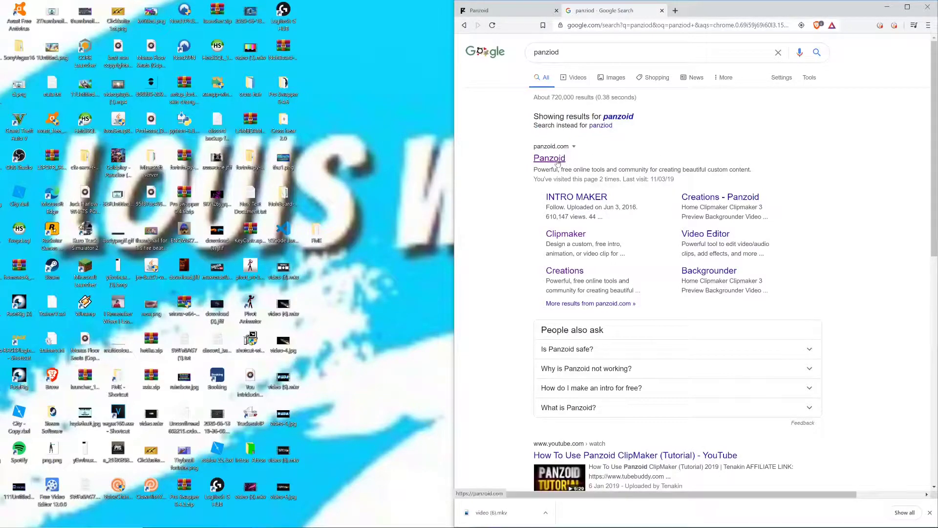
{"action": "scroll", "coordinate": [678, 168], "scroll_direction": "down", "scroll_amount": 3}
{"action": "scroll", "coordinate": [678, 169], "scroll_direction": "down", "scroll_amount": 3}
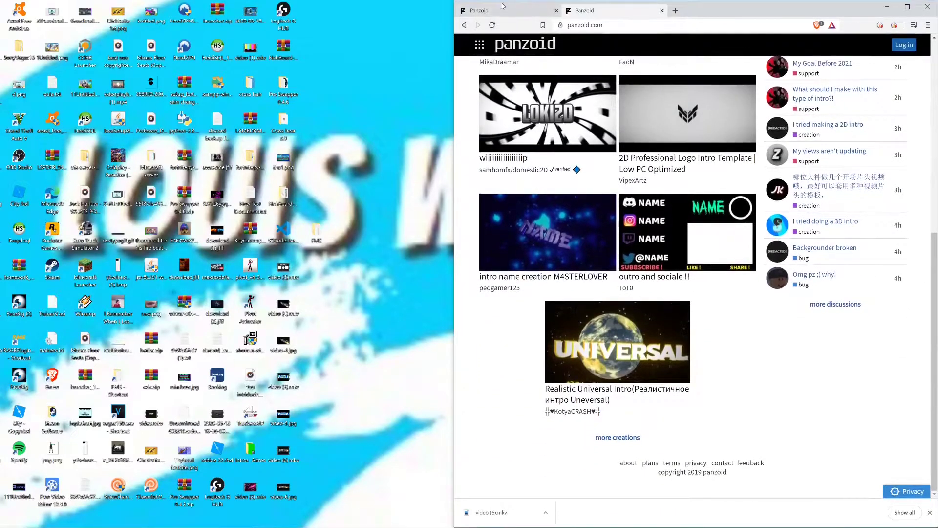
Close the duplicate Panzoid tab and scroll back to the top of the homepage
{"action": "left_click", "coordinate": [507, 11]}
{"action": "left_click", "coordinate": [662, 11]}
{"action": "scroll", "coordinate": [674, 161], "scroll_direction": "down", "scroll_amount": 7}
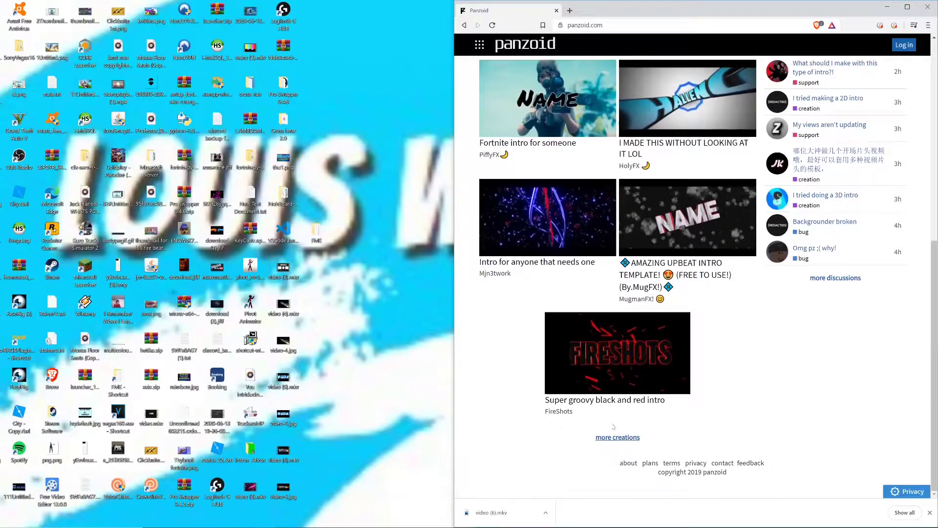
{"action": "scroll", "coordinate": [620, 342], "scroll_direction": "up", "scroll_amount": 7}
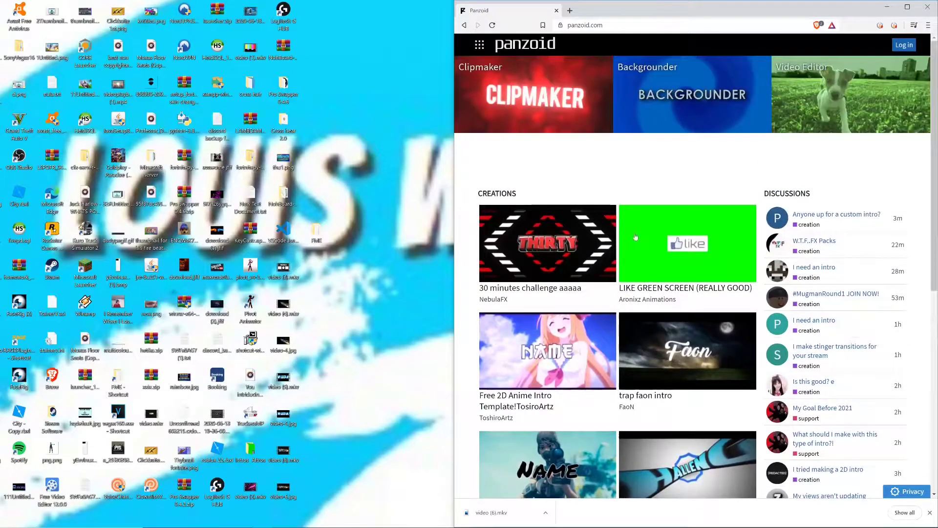
Open the green-screen SUBSCRIBED creation in Panzoid Clipmaker
{"action": "left_click", "coordinate": [682, 255]}
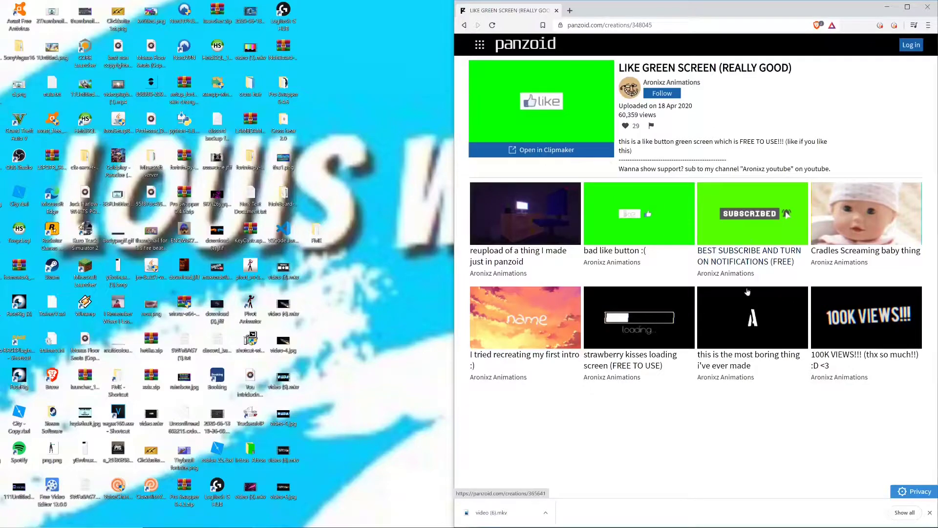
{"action": "left_click", "coordinate": [746, 234]}
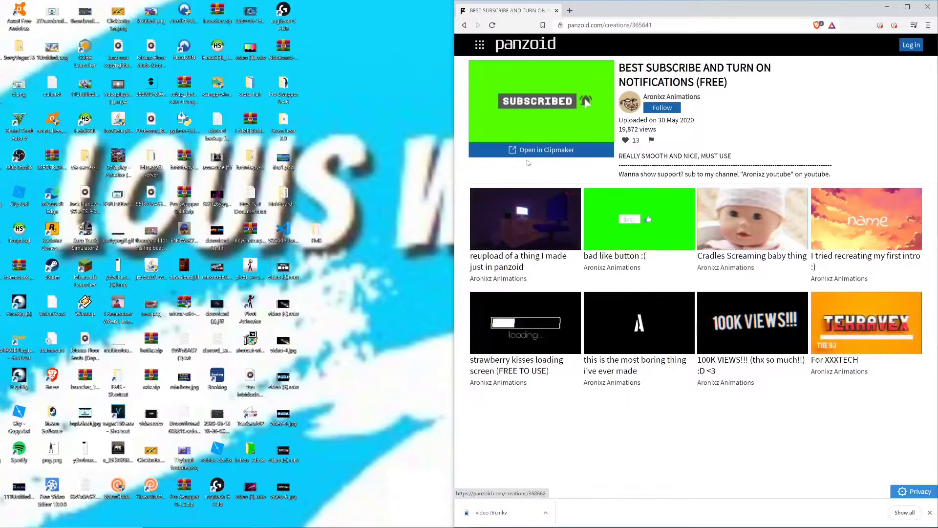
{"action": "left_click", "coordinate": [536, 152]}
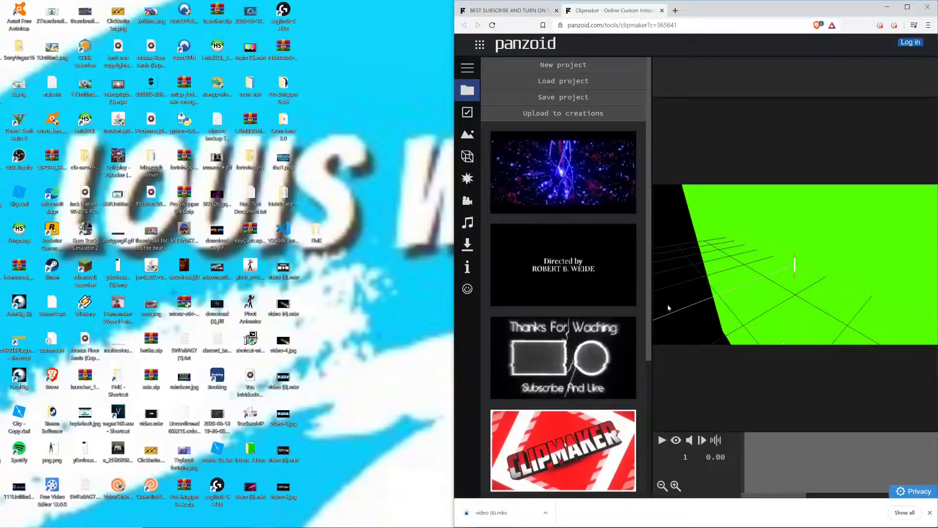
Preview the subscribe animation, then bring up the video download options
{"action": "left_click", "coordinate": [678, 441]}
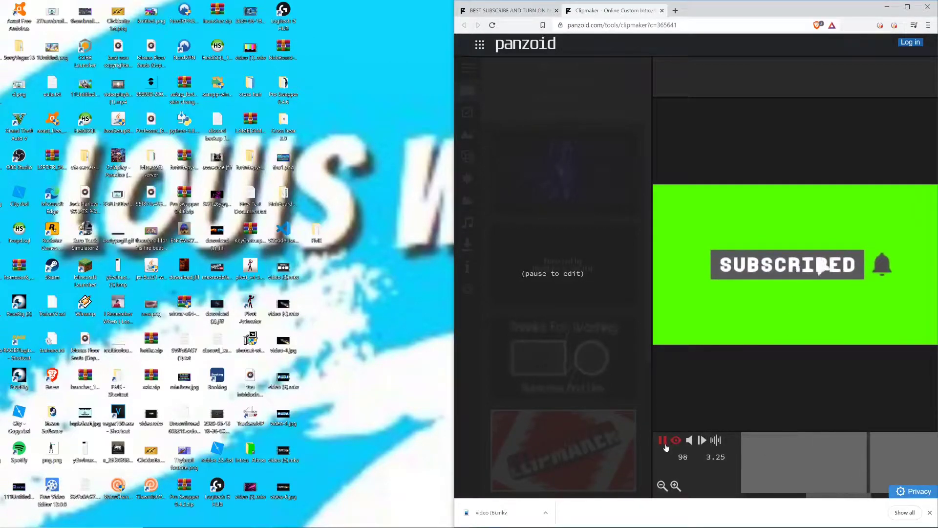
{"action": "left_click", "coordinate": [664, 441]}
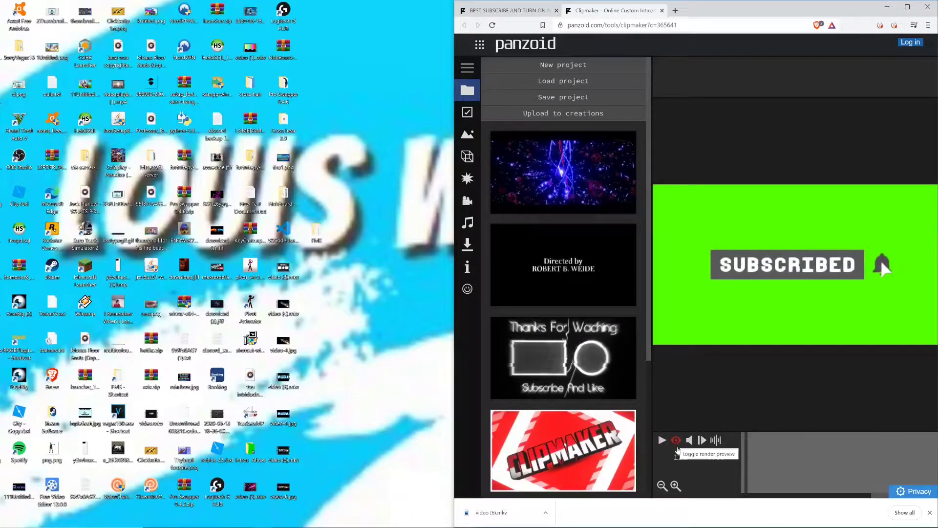
{"action": "left_click", "coordinate": [467, 243]}
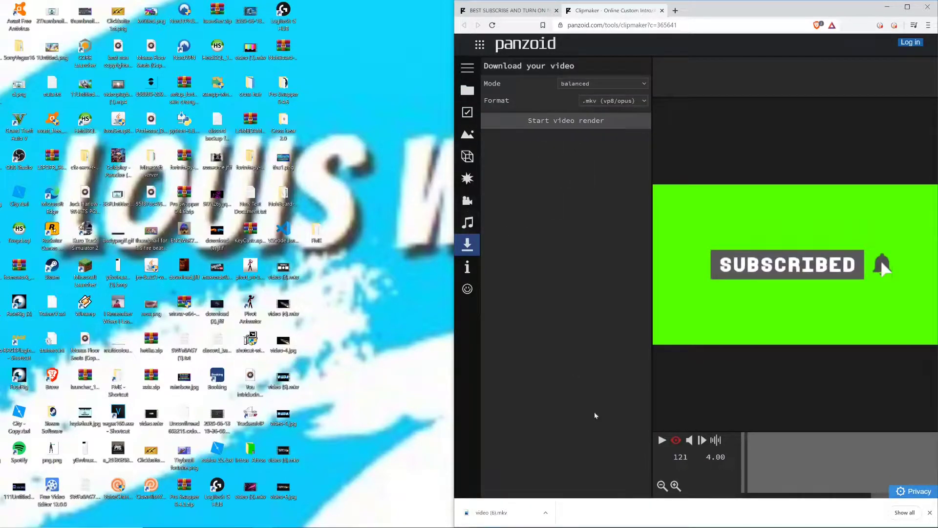
Preview the subscribe clip again and render it as .mkv (vp8/opus) in balanced mode
{"action": "left_click", "coordinate": [662, 440]}
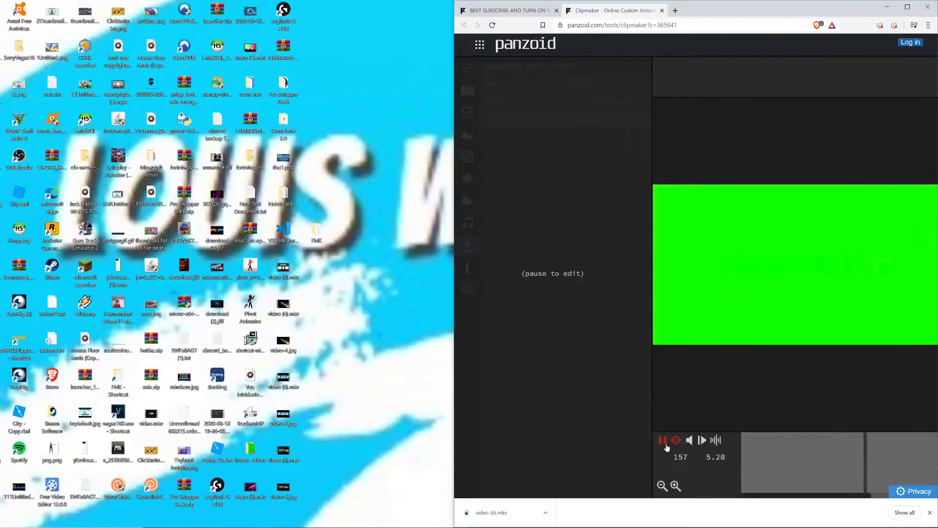
{"action": "left_click", "coordinate": [662, 440]}
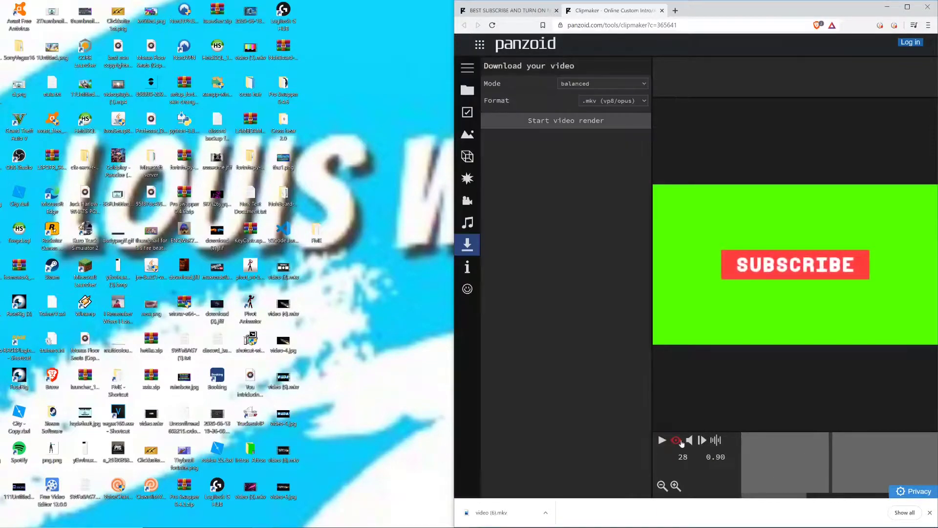
{"action": "left_click", "coordinate": [568, 121]}
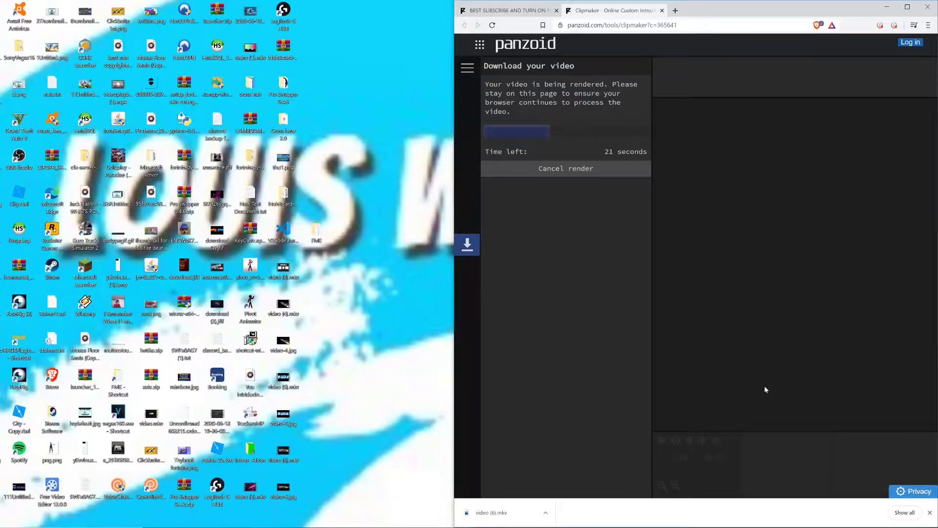
{"action": "left_click_drag", "start_coordinate": [412, 309], "coordinate": [340, 284]}
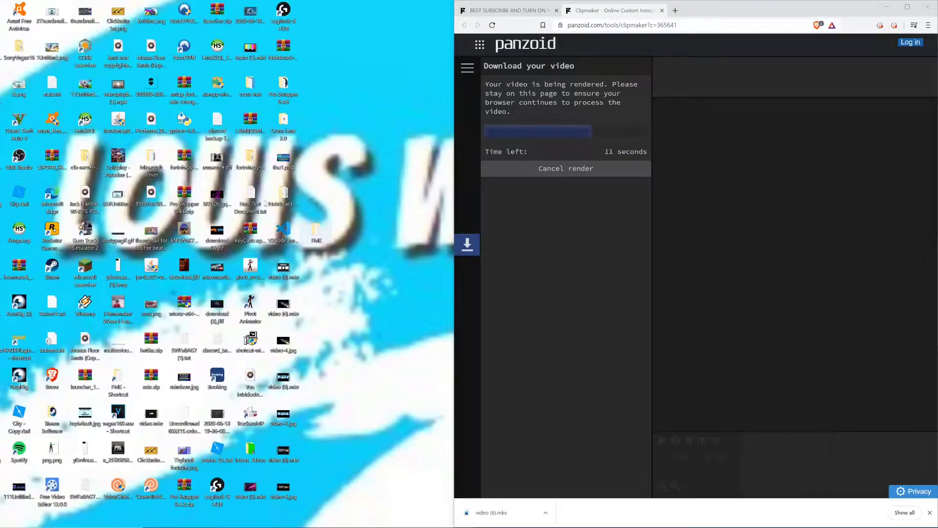
{"action": "double_click", "coordinate": [283, 198]}
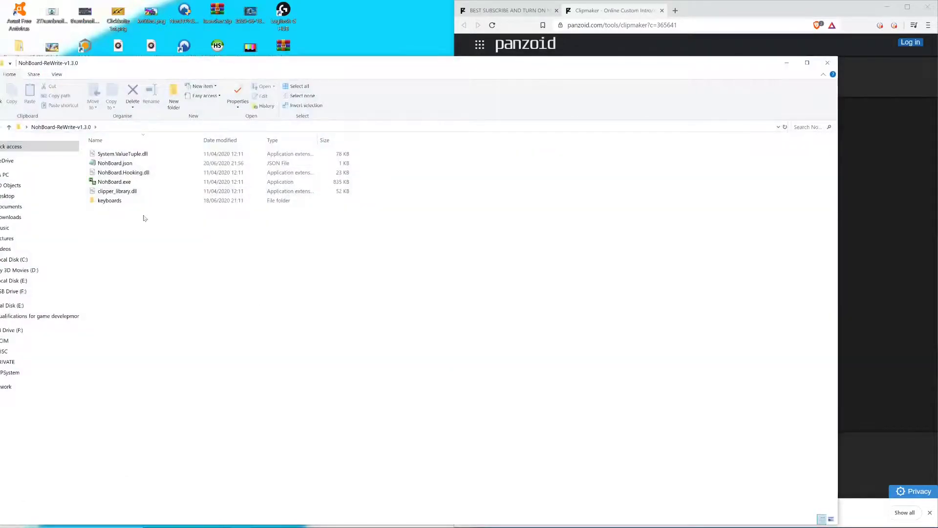
{"action": "left_click", "coordinate": [146, 182]}
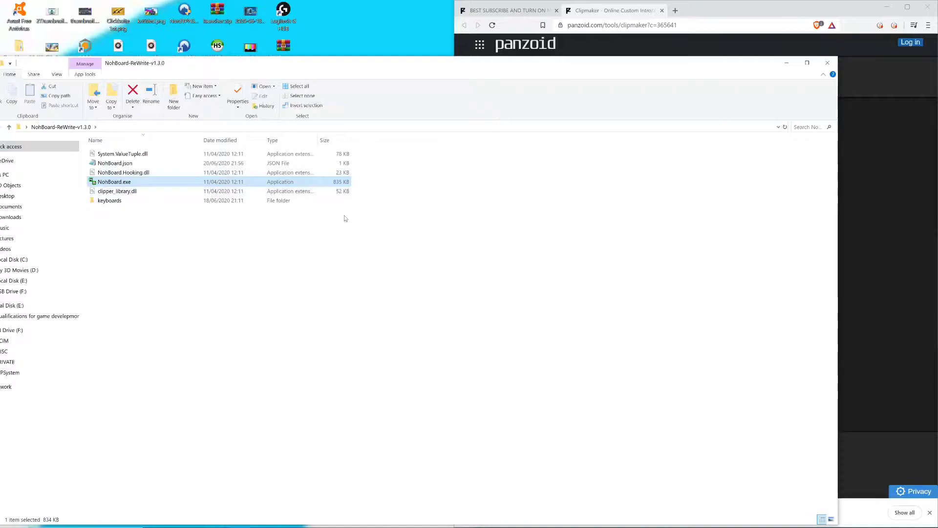
{"action": "key", "text": "d"}
{"action": "key", "text": "a"}
{"action": "key", "text": "w"}
{"action": "key", "text": "d"}
{"action": "key", "text": "d"}
{"action": "key", "text": "w"}
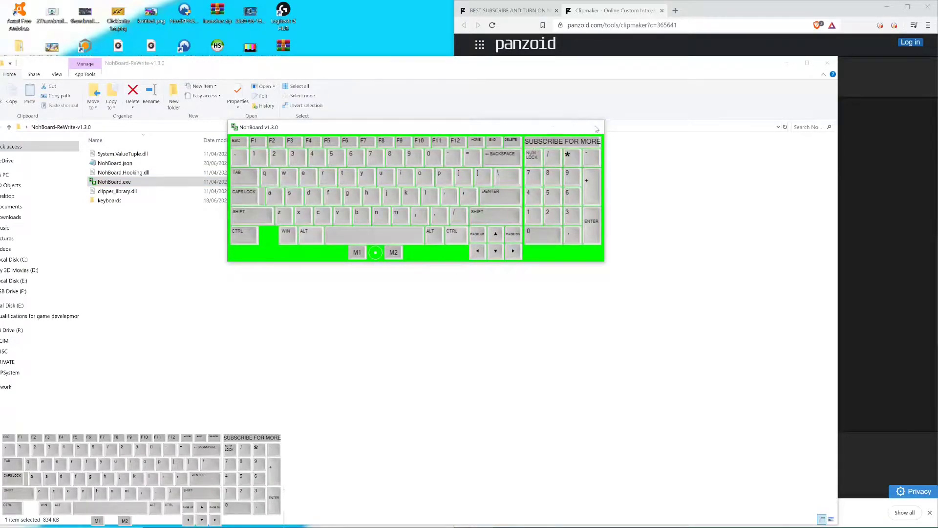
{"action": "left_click", "coordinate": [595, 129]}
{"action": "left_click", "coordinate": [834, 64]}
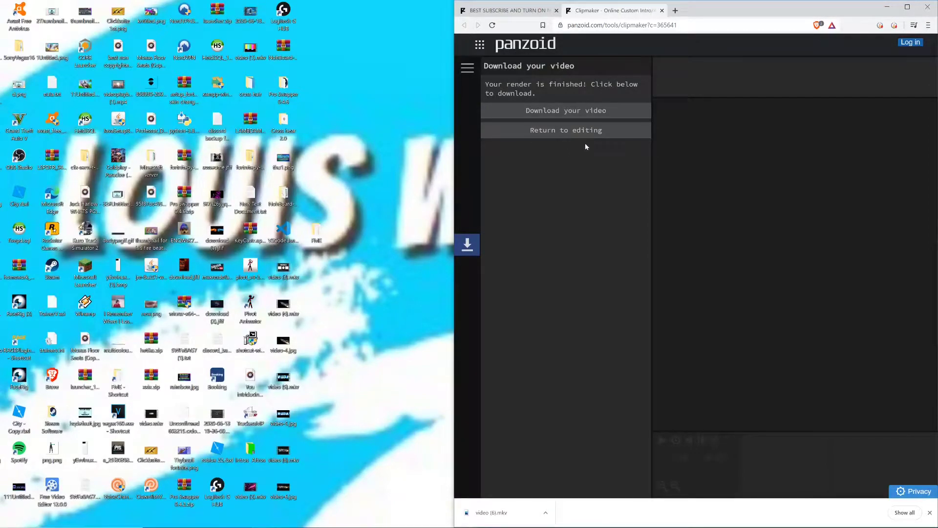
Download the rendered video to the Desktop as Intro new.mkv
{"action": "left_click_drag", "start_coordinate": [603, 130], "coordinate": [513, 162]}
{"action": "left_click", "coordinate": [562, 108]}
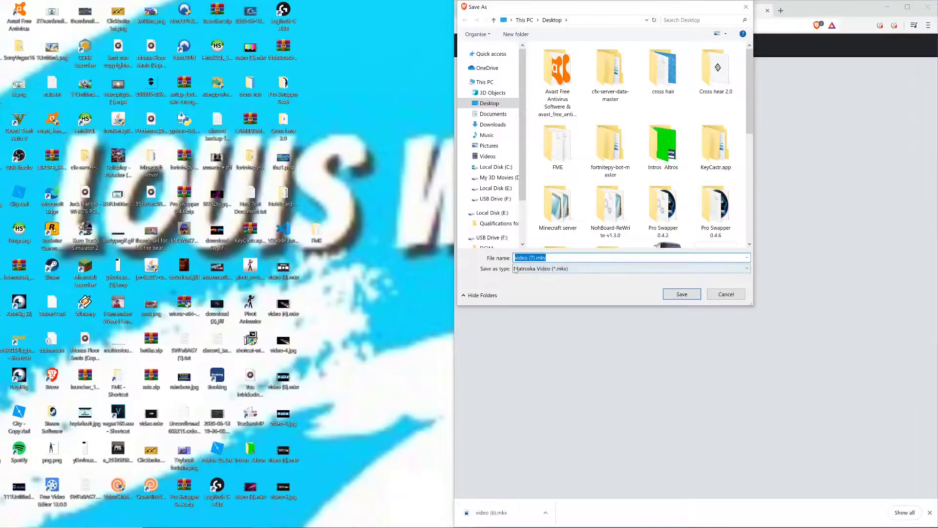
{"action": "key", "text": "BackSpace"}
{"action": "type", "text": "Intr"}
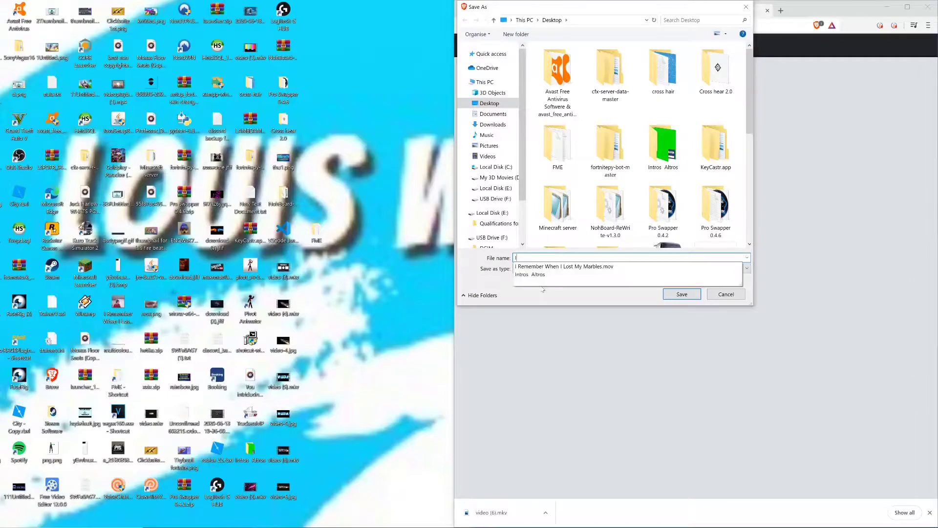
{"action": "left_click", "coordinate": [542, 289]}
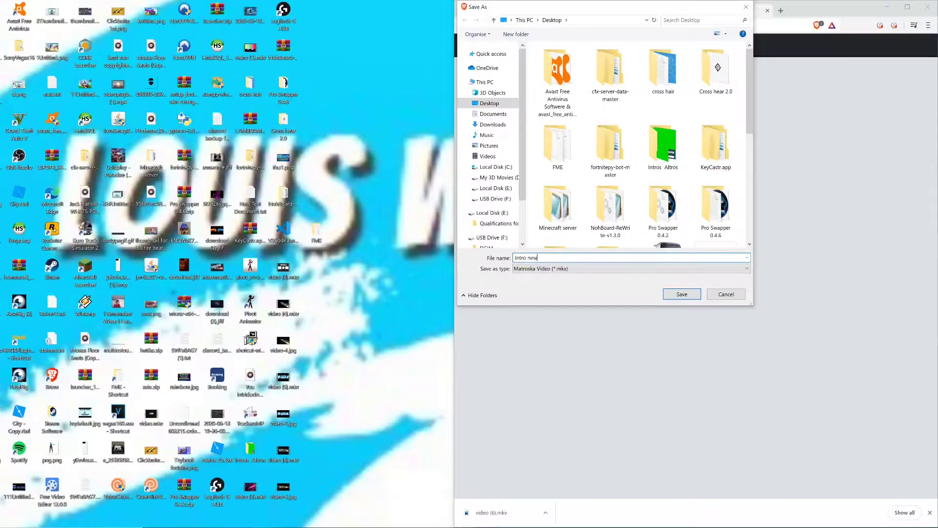
{"action": "key", "text": "Return"}
Show Intro new.mkv in its folder and snap File Explorer to the right half
{"action": "left_click", "coordinate": [546, 512]}
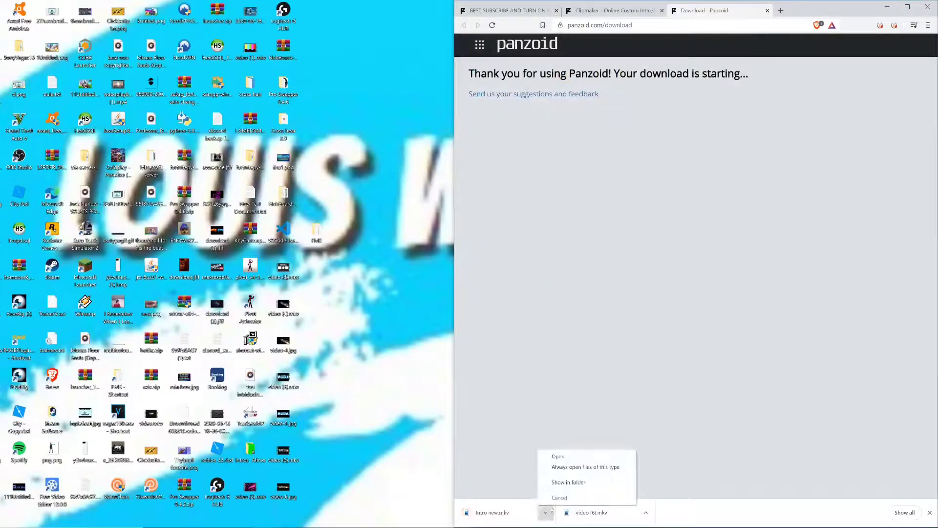
{"action": "left_click", "coordinate": [568, 482]}
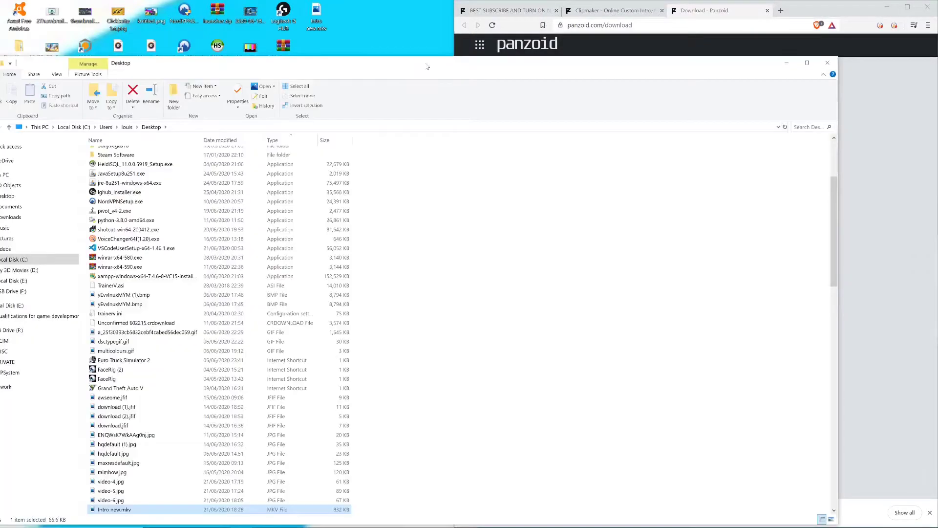
{"action": "left_click_drag", "start_coordinate": [427, 67], "coordinate": [937, 294]}
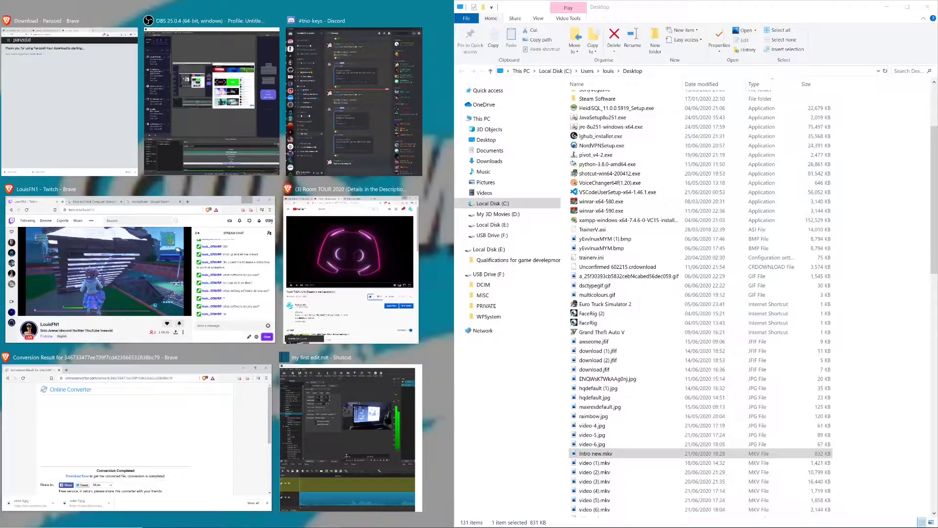
Bring Shotcut forward and delete the clip from track V1
{"action": "left_click", "coordinate": [347, 455]}
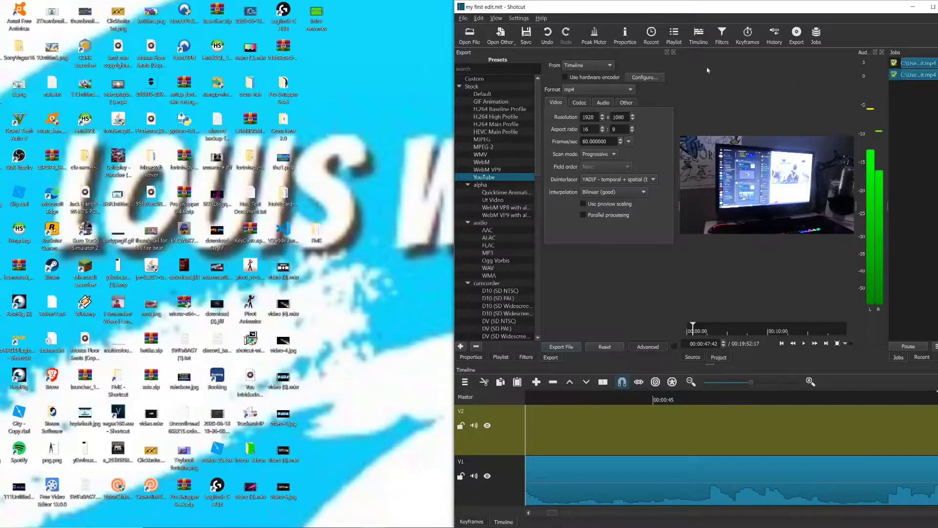
{"action": "left_click", "coordinate": [463, 18]}
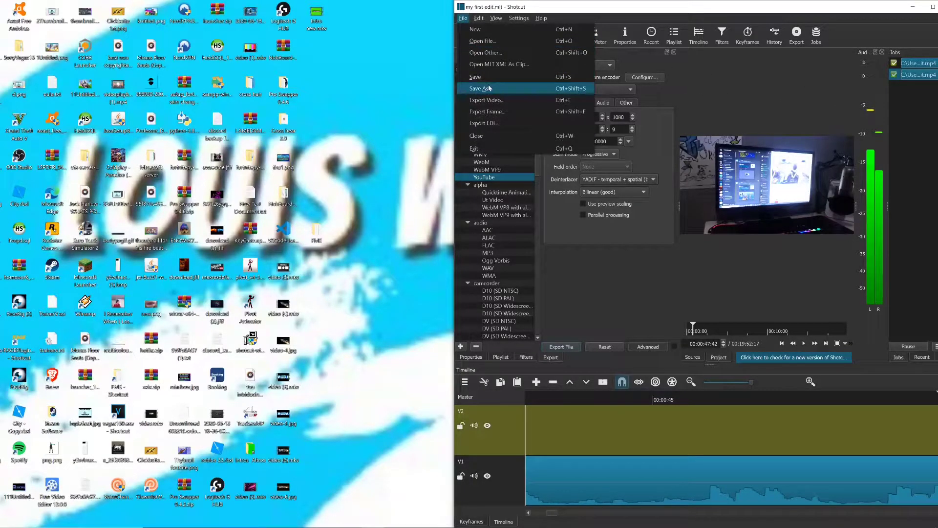
{"action": "left_click", "coordinate": [579, 291]}
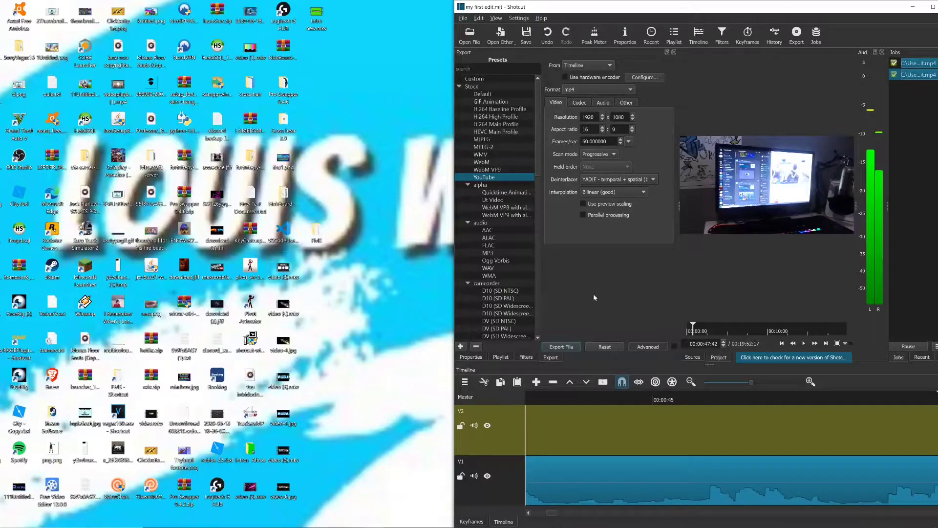
{"action": "left_click", "coordinate": [697, 462]}
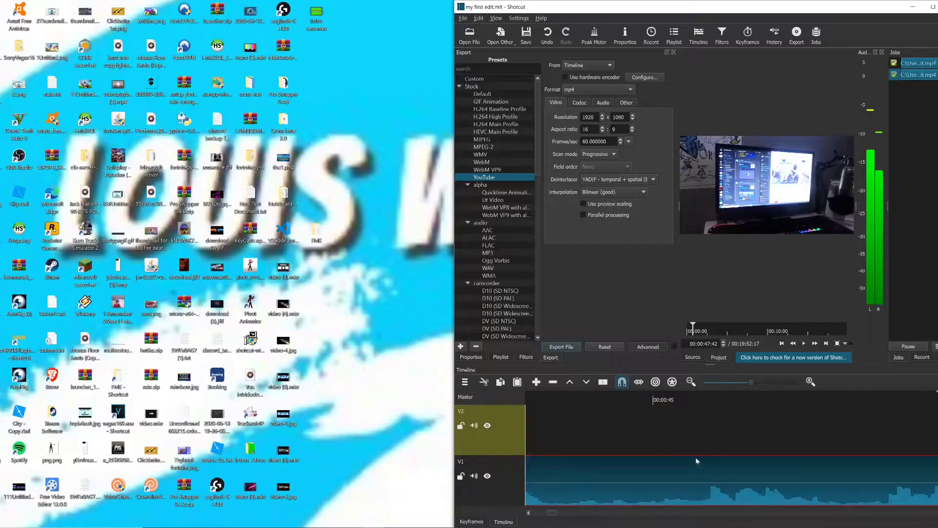
{"action": "key", "text": "Delete"}
{"action": "left_click_drag", "start_coordinate": [554, 517], "coordinate": [646, 517]}
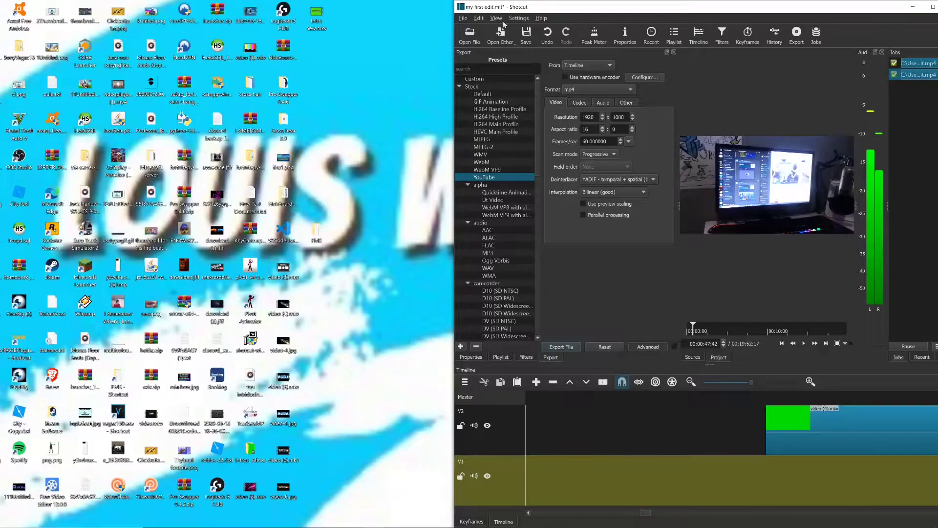
Start a new project, discarding the unsaved changes to my first edit
{"action": "left_click", "coordinate": [463, 18]}
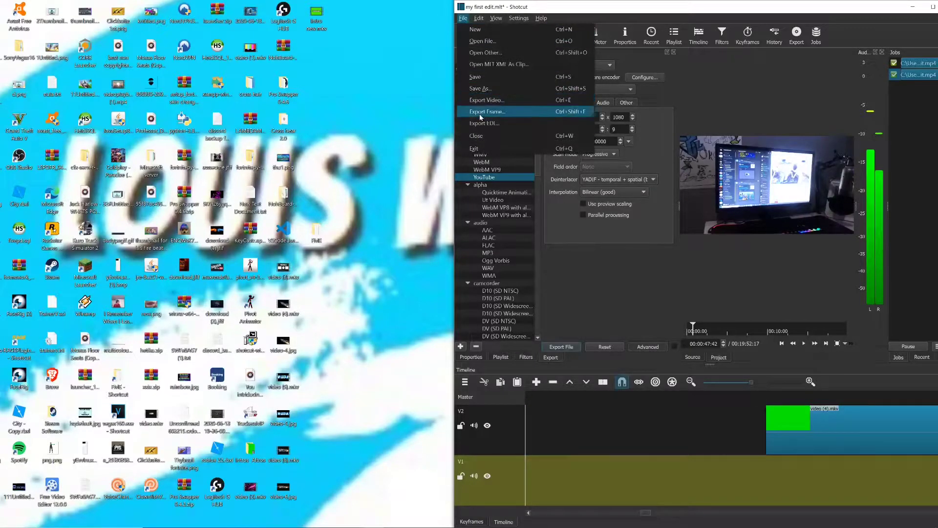
{"action": "left_click", "coordinate": [499, 31]}
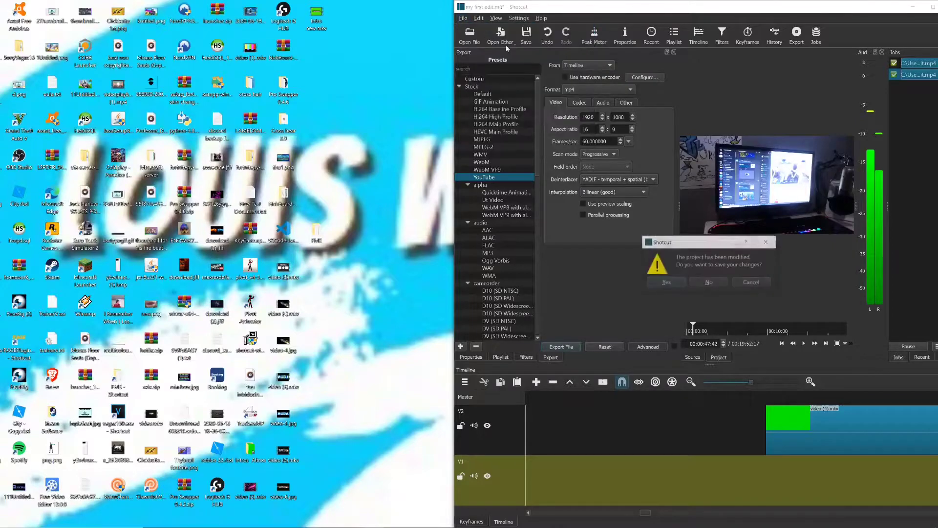
{"action": "left_click", "coordinate": [709, 286]}
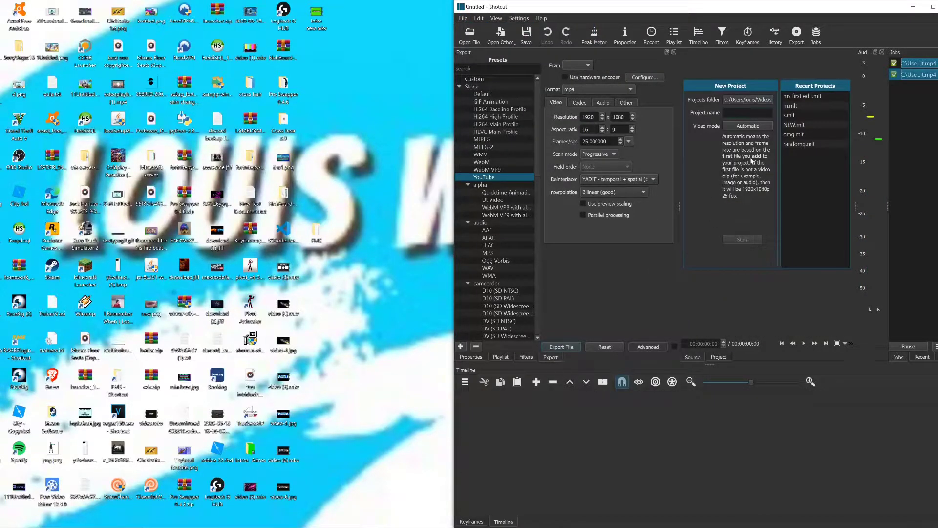
Create the Tutorial project, show Playlist and Properties, and snap the Desktop Explorer window left
{"action": "type", "text": "Tutorial"}
{"action": "left_click", "coordinate": [752, 238]}
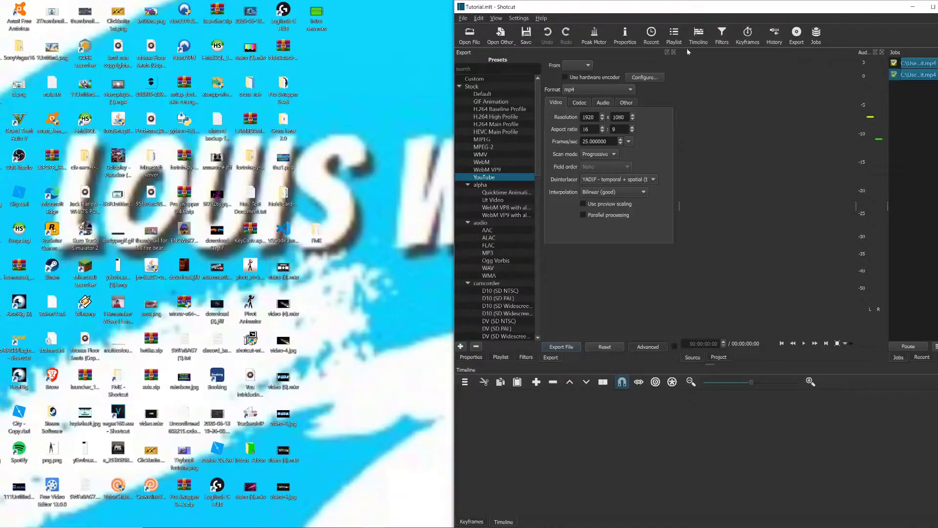
{"action": "left_click", "coordinate": [676, 38]}
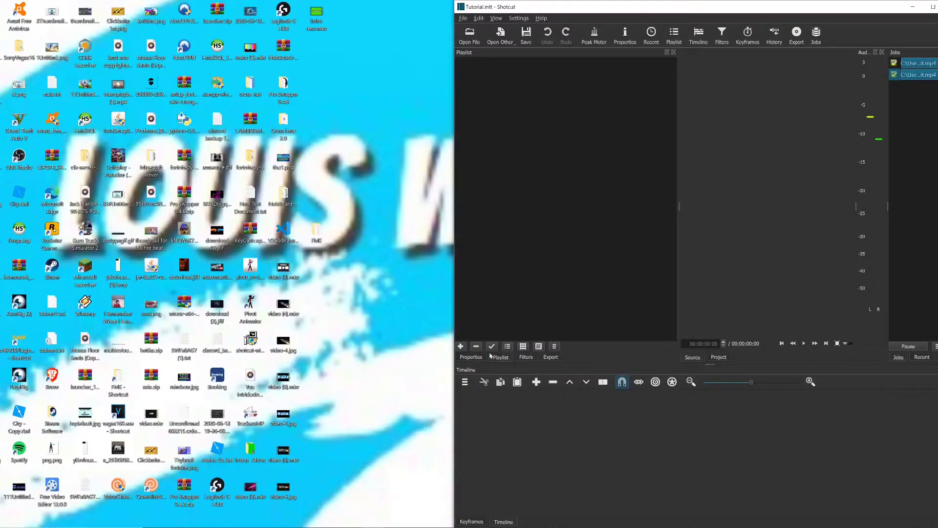
{"action": "left_click", "coordinate": [470, 357]}
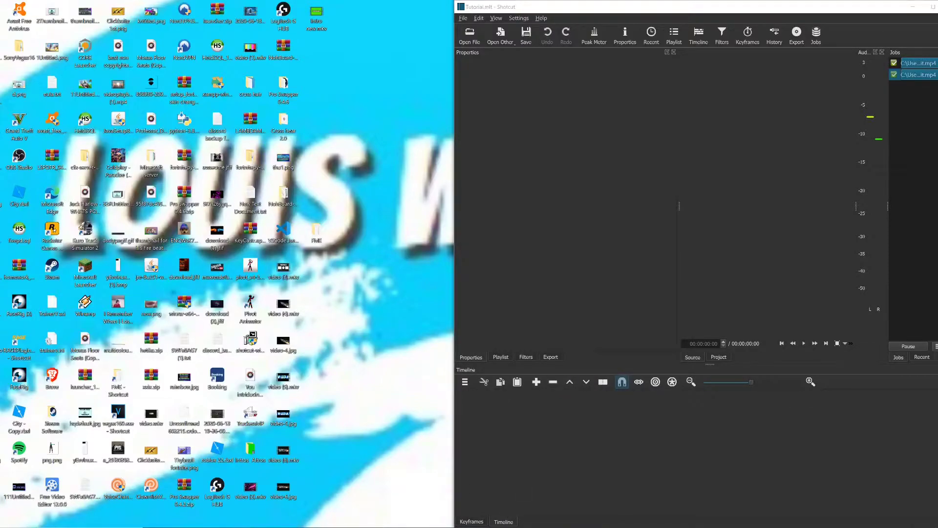
{"action": "key", "text": "alt+Tab"}
{"action": "left_click_drag", "start_coordinate": [629, 7], "coordinate": [0, 245]}
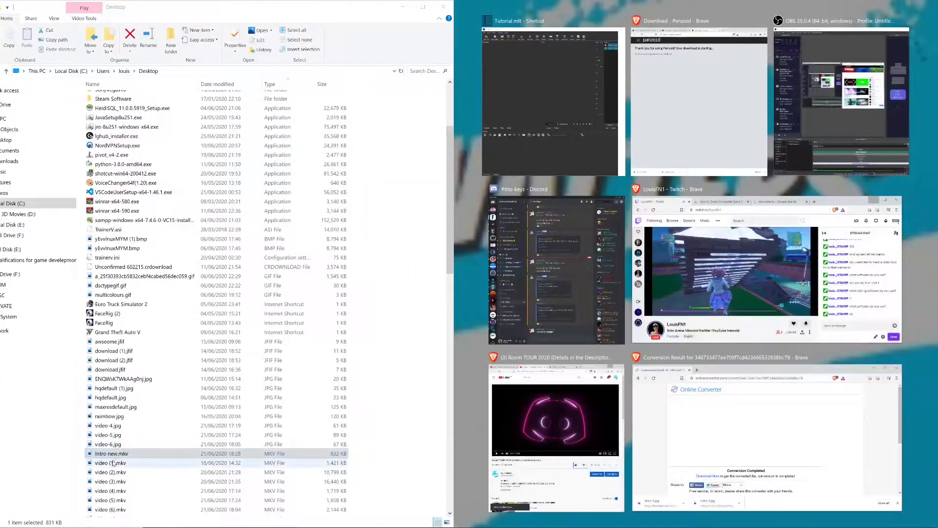
Add Intro new.mkv from Explorer to the playlist and drag it to the timeline, dismissing the crash report
{"action": "left_click", "coordinate": [120, 455]}
{"action": "left_click_drag", "start_coordinate": [120, 455], "coordinate": [523, 454]}
{"action": "left_click", "coordinate": [541, 306]}
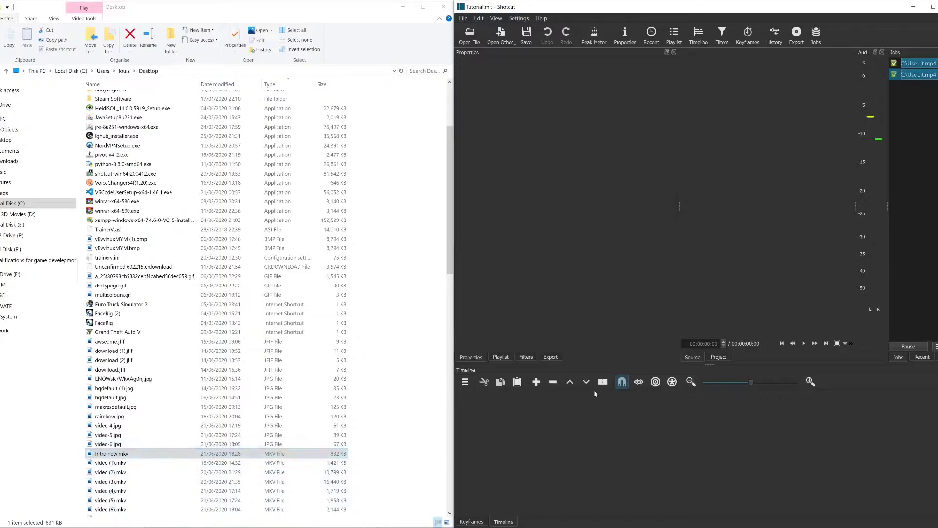
{"action": "left_click", "coordinate": [502, 357]}
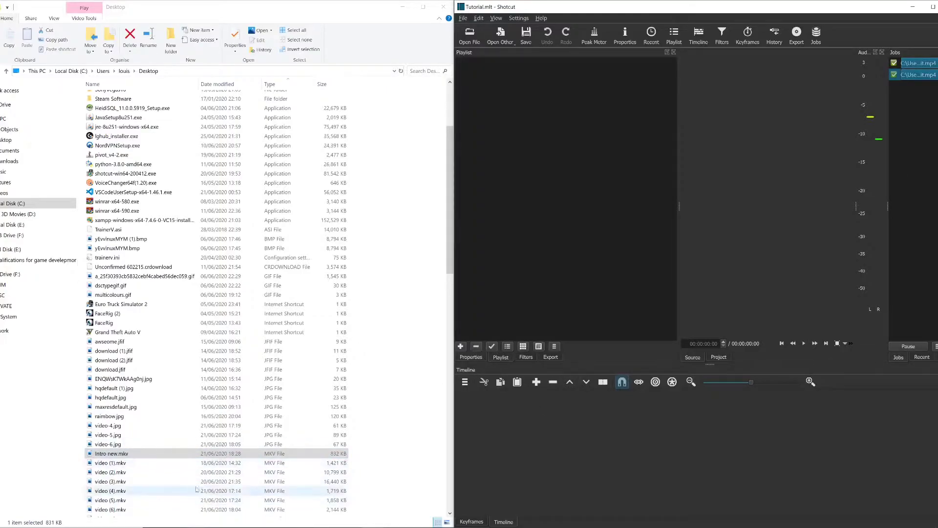
{"action": "left_click_drag", "start_coordinate": [117, 453], "coordinate": [544, 138]}
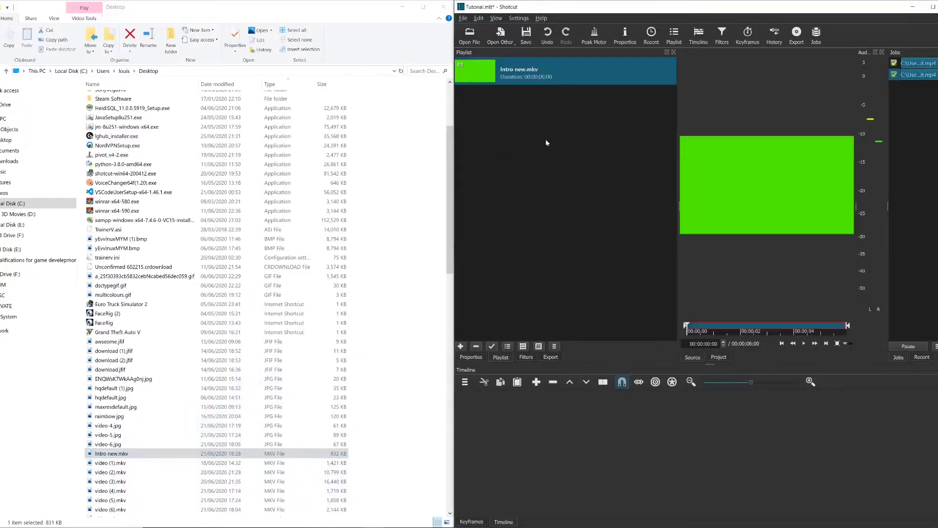
{"action": "left_click", "coordinate": [527, 101]}
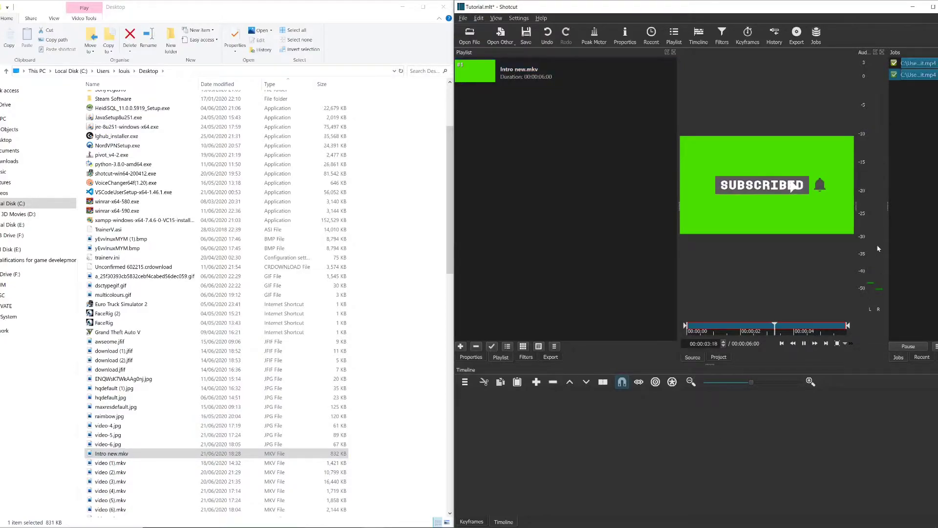
{"action": "left_click_drag", "start_coordinate": [549, 81], "coordinate": [554, 430]}
{"action": "left_click", "coordinate": [514, 282]}
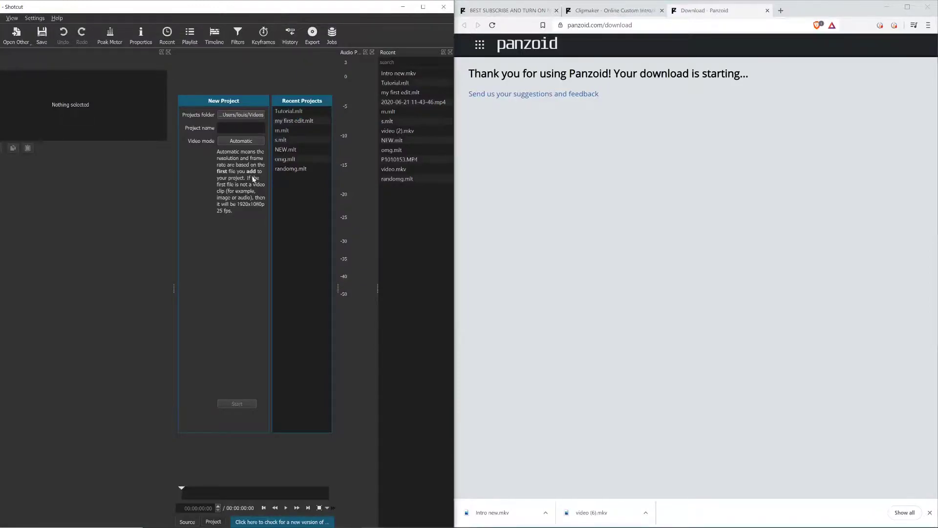
Reopen the Tutorial project, re-add Intro new.mkv to the playlist, and place it on track V1
{"action": "left_click", "coordinate": [293, 114]}
{"action": "left_click_drag", "start_coordinate": [317, 8], "coordinate": [937, 103]}
{"action": "left_click", "coordinate": [250, 453]}
{"action": "left_click_drag", "start_coordinate": [250, 453], "coordinate": [591, 226]}
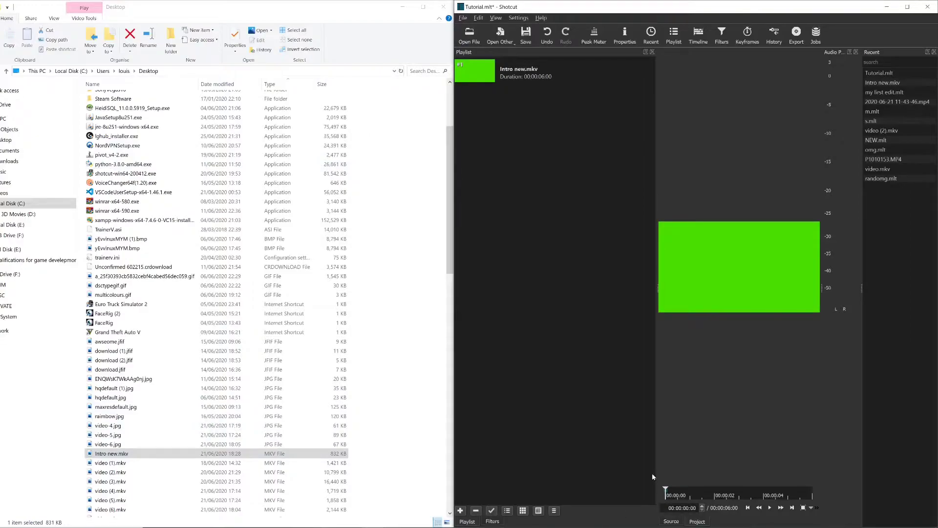
{"action": "left_click_drag", "start_coordinate": [539, 79], "coordinate": [460, 240]}
{"action": "left_click", "coordinate": [703, 46]}
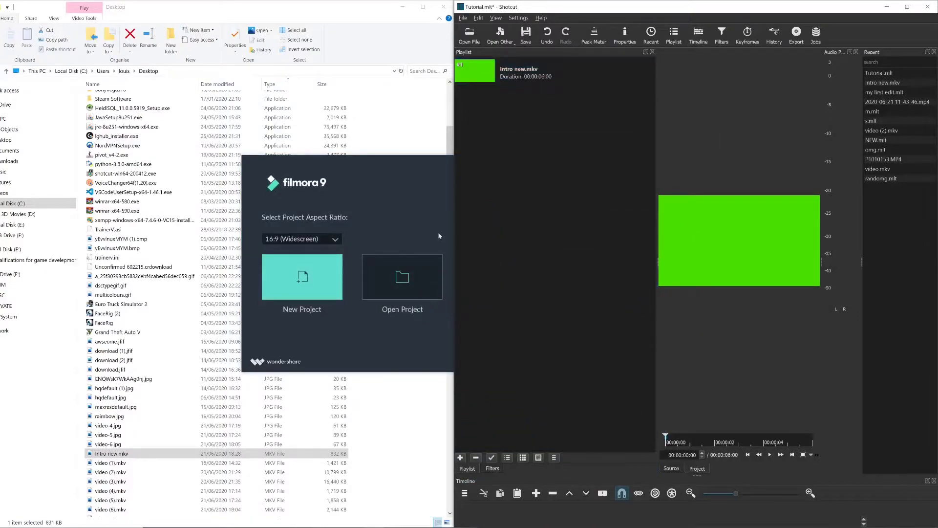
{"action": "left_click", "coordinate": [630, 163]}
{"action": "left_click_drag", "start_coordinate": [541, 81], "coordinate": [530, 516]}
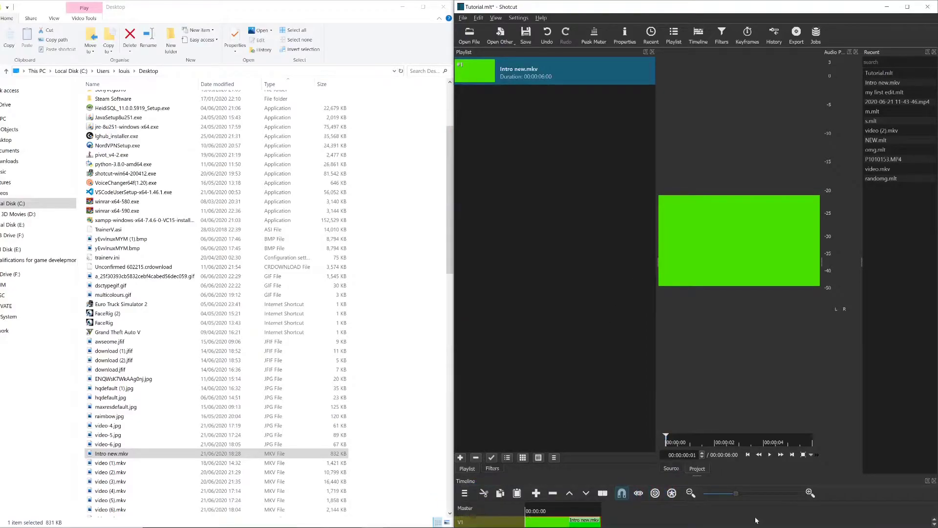
Maximize Shotcut, select the Intro new.mkv clip and show its Filters panel
{"action": "left_click", "coordinate": [906, 6]}
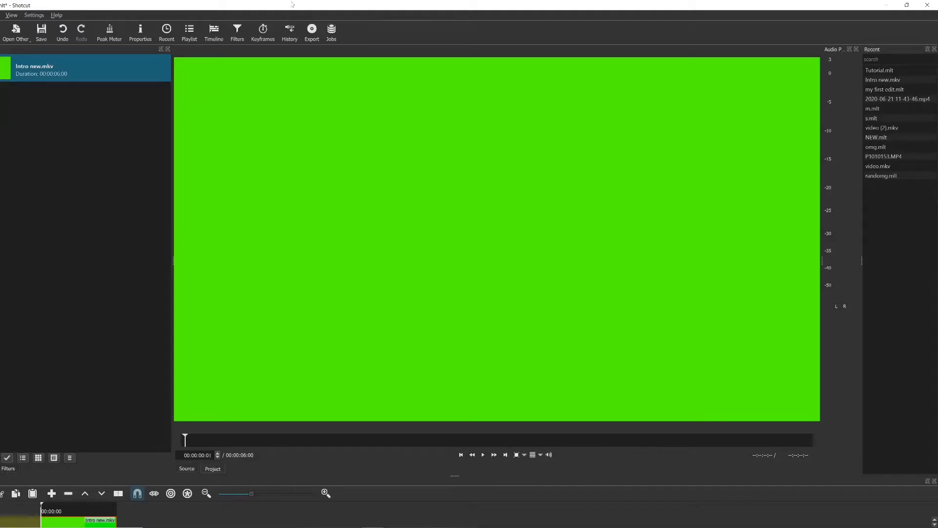
{"action": "left_click", "coordinate": [33, 437]}
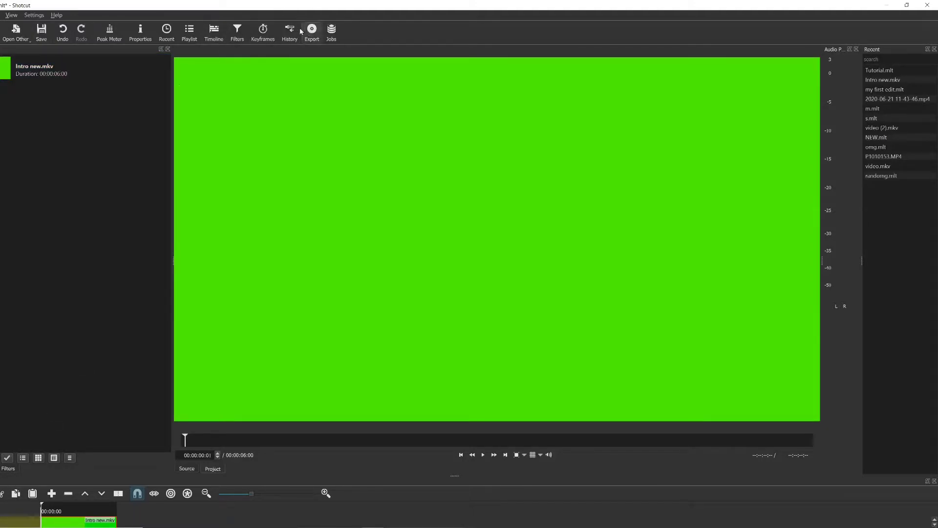
{"action": "left_click", "coordinate": [238, 34]}
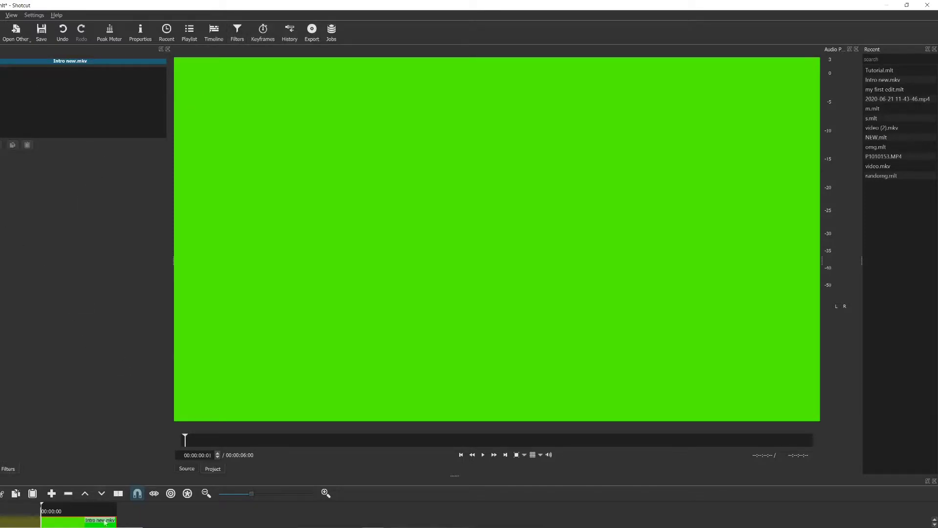
{"action": "left_click", "coordinate": [82, 525]}
Add the Chroma Key: Simple video filter to the intro clip
{"action": "left_click", "coordinate": [0, 145]}
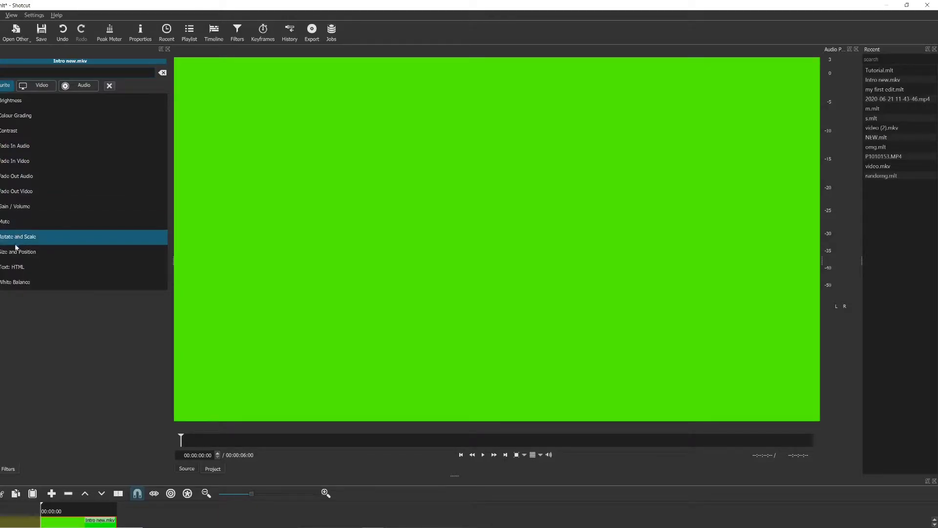
{"action": "left_click", "coordinate": [25, 86]}
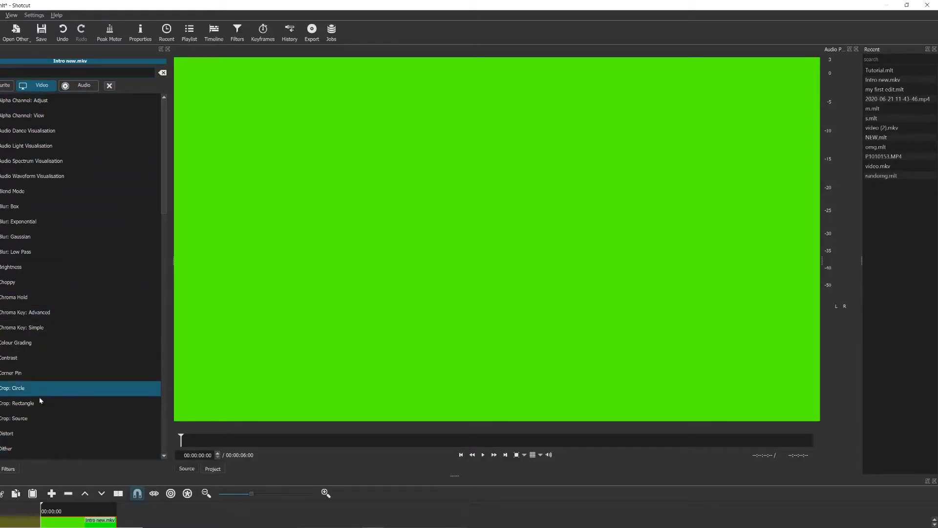
{"action": "scroll", "coordinate": [37, 405], "scroll_direction": "down", "scroll_amount": 3}
{"action": "scroll", "coordinate": [38, 408], "scroll_direction": "down", "scroll_amount": 3}
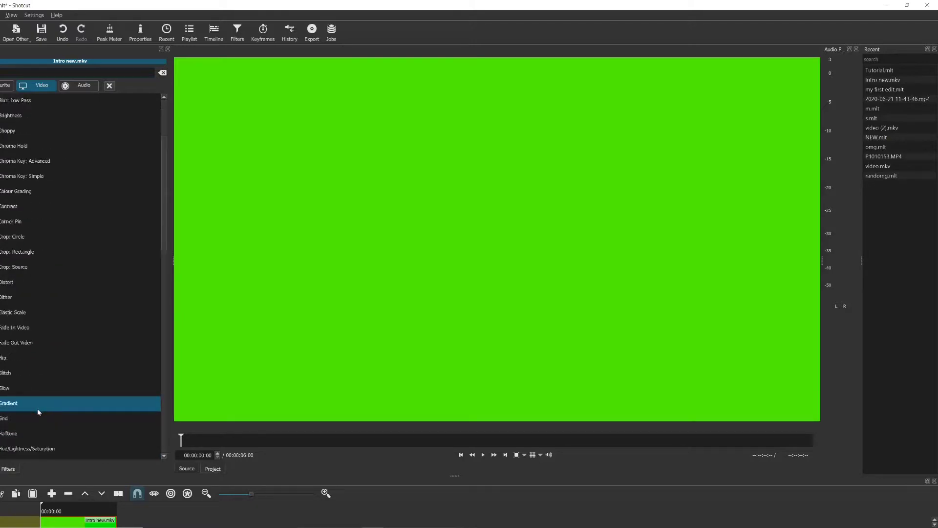
{"action": "scroll", "coordinate": [41, 419], "scroll_direction": "down", "scroll_amount": 5}
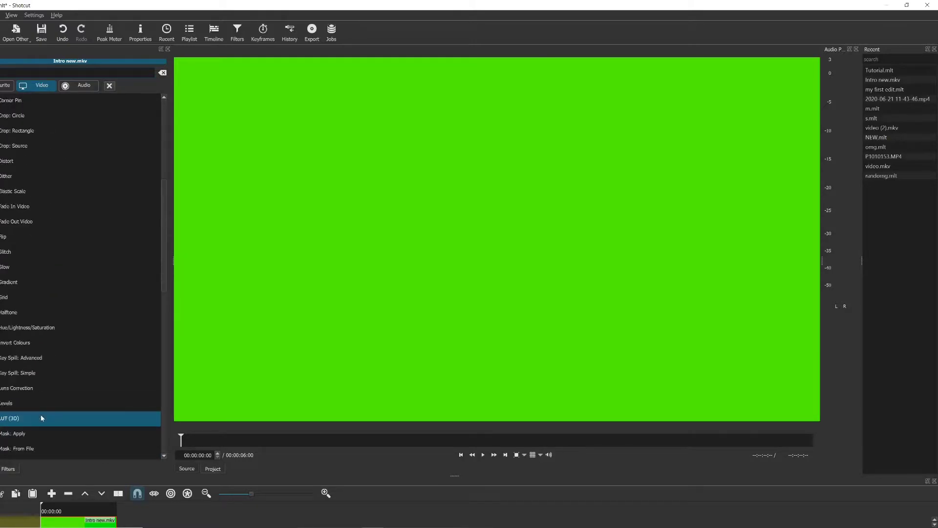
{"action": "scroll", "coordinate": [41, 423], "scroll_direction": "up", "scroll_amount": 5}
{"action": "scroll", "coordinate": [42, 419], "scroll_direction": "up", "scroll_amount": 5}
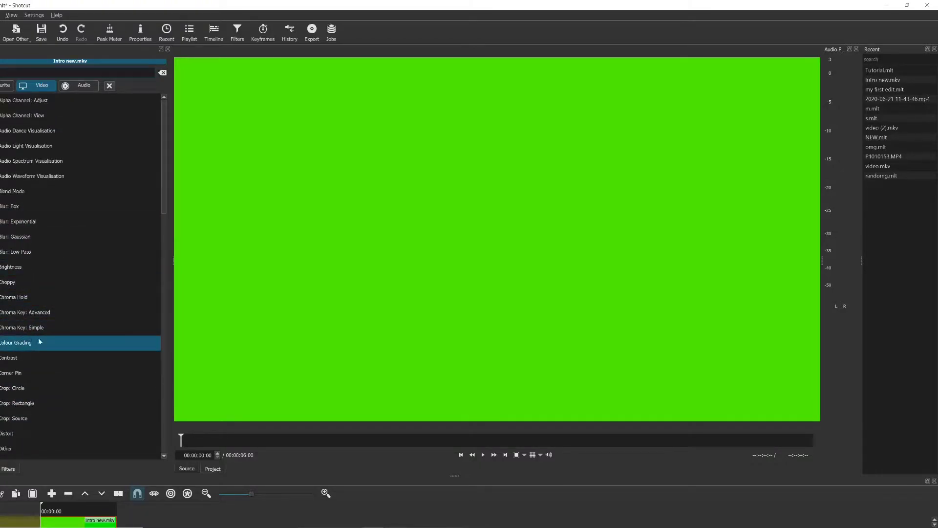
{"action": "left_click", "coordinate": [43, 329]}
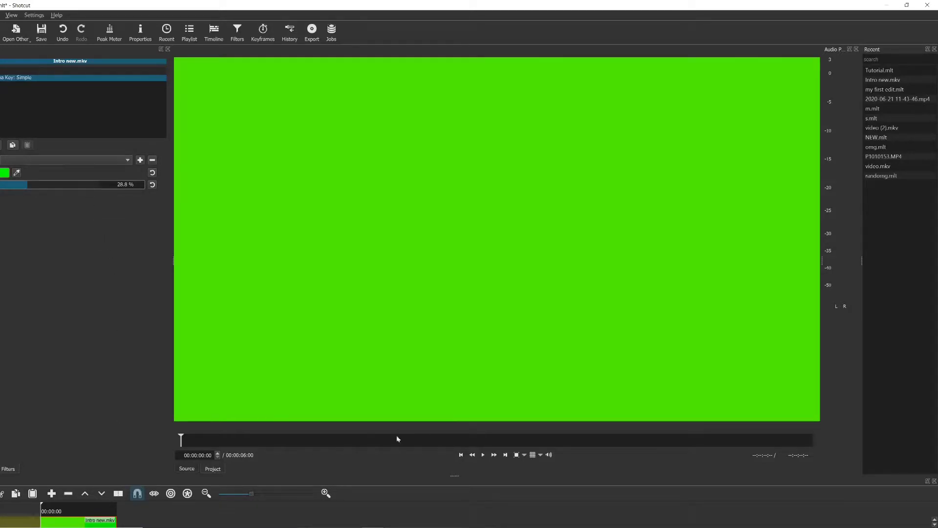
Open the Videos folder in Explorer and drag a gameplay recording into Shotcut's playlist
{"action": "left_click", "coordinate": [271, 526]}
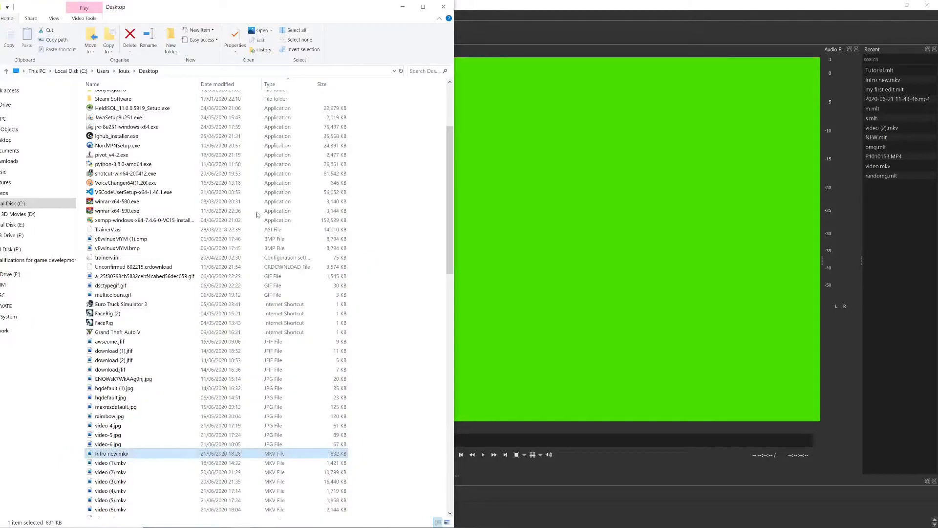
{"action": "left_click", "coordinate": [6, 193]}
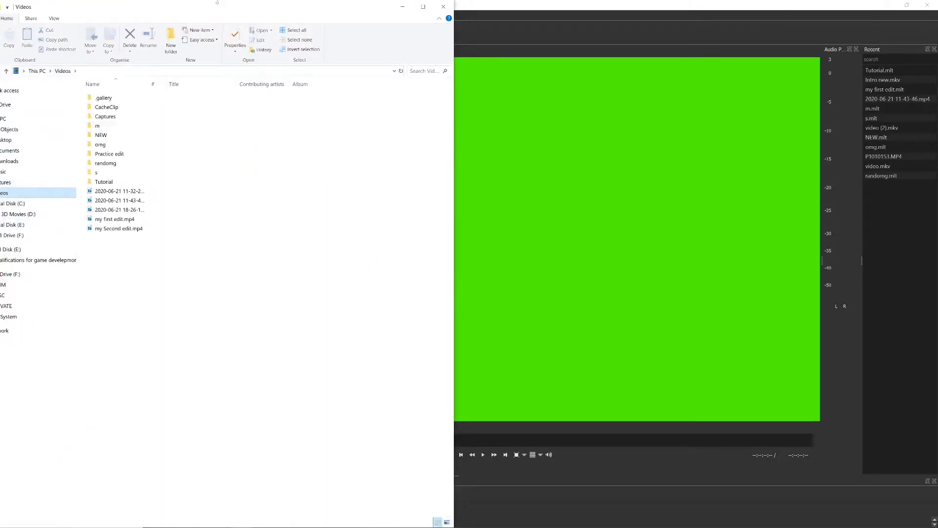
{"action": "left_click_drag", "start_coordinate": [177, 6], "coordinate": [600, 132]}
{"action": "mouse_move", "coordinate": [533, 316]}
{"action": "left_mouse_down"}
{"action": "mouse_move", "coordinate": [20, 249]}
{"action": "mouse_move", "coordinate": [31, 183]}
{"action": "mouse_move", "coordinate": [486, 371]}
{"action": "mouse_move", "coordinate": [525, 307]}
{"action": "left_mouse_up"}
{"action": "left_click", "coordinate": [0, 468]}
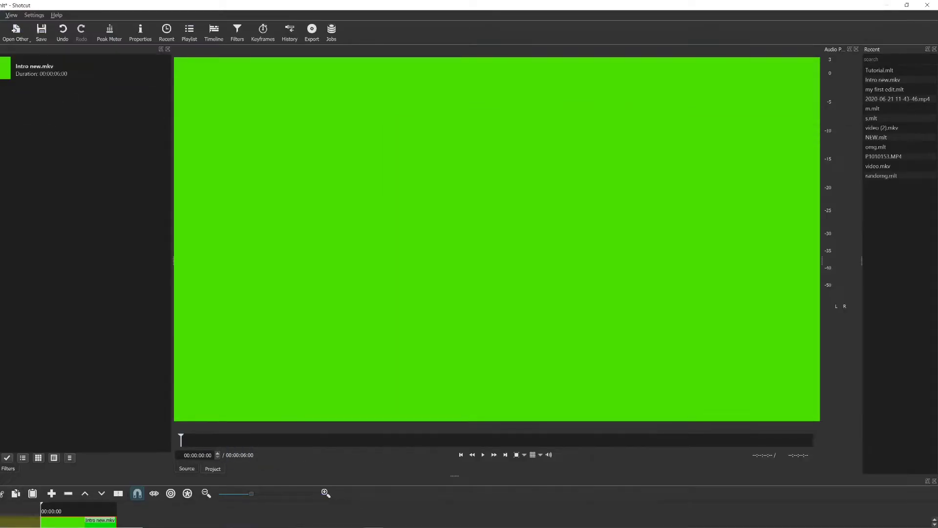
{"action": "key", "text": "alt+Tab"}
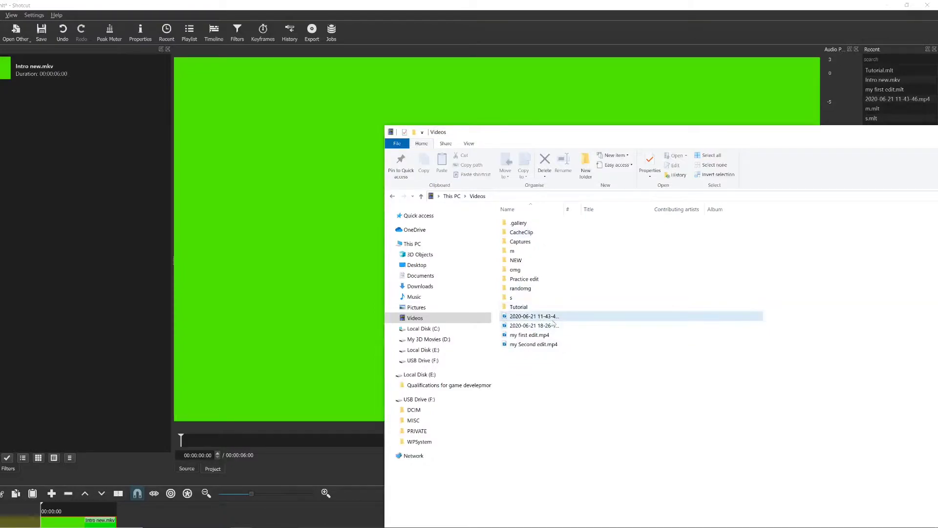
{"action": "left_click_drag", "start_coordinate": [532, 325], "coordinate": [107, 237]}
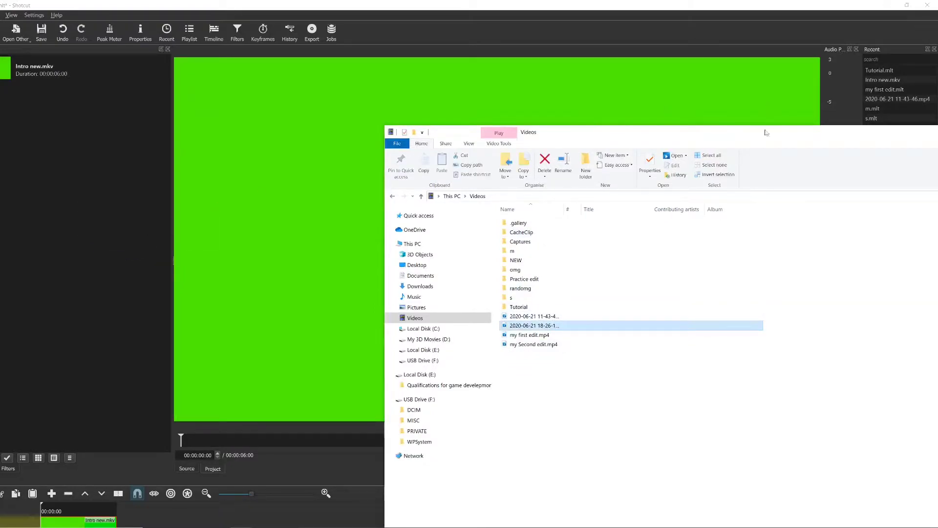
Finish adding the gameplay mp4 to the playlist, dismissing File In Use warnings, and minimize Explorer
{"action": "left_click_drag", "start_coordinate": [777, 141], "coordinate": [455, 183]}
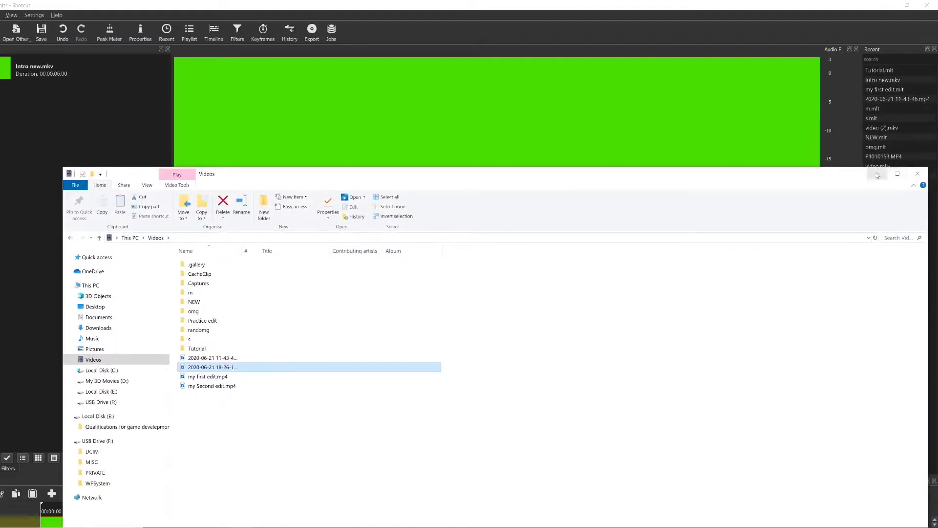
{"action": "left_click_drag", "start_coordinate": [309, 367], "coordinate": [82, 130]}
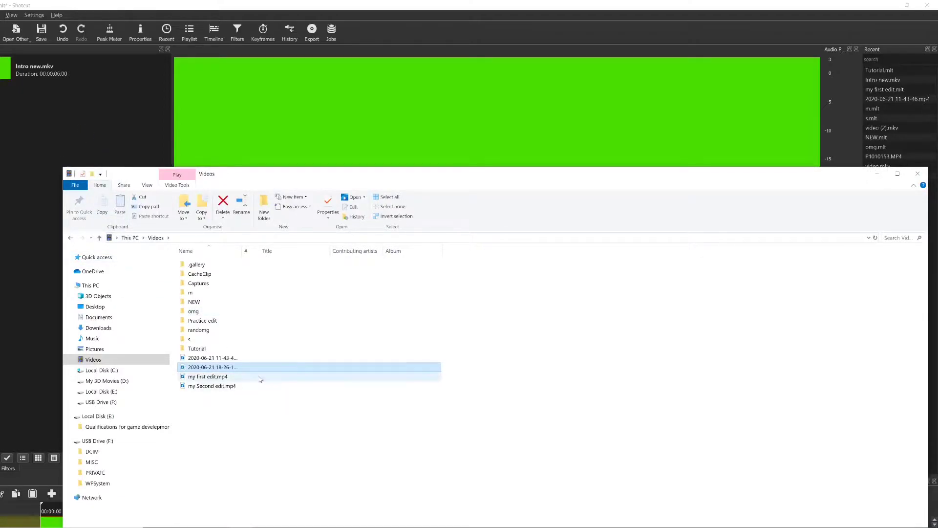
{"action": "left_click_drag", "start_coordinate": [222, 352], "coordinate": [111, 116]}
{"action": "left_click", "coordinate": [258, 280]}
{"action": "left_click", "coordinate": [250, 367]}
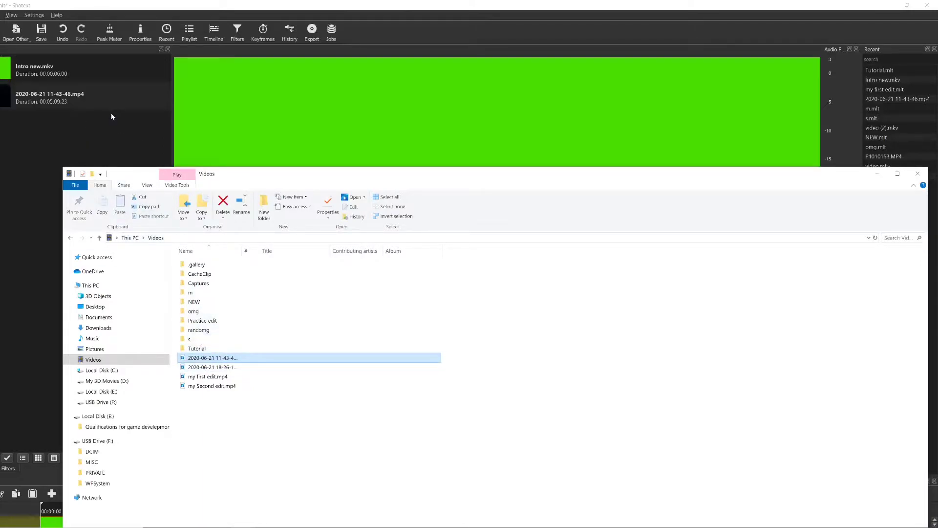
{"action": "left_click", "coordinate": [877, 173]}
{"action": "left_click", "coordinate": [255, 278]}
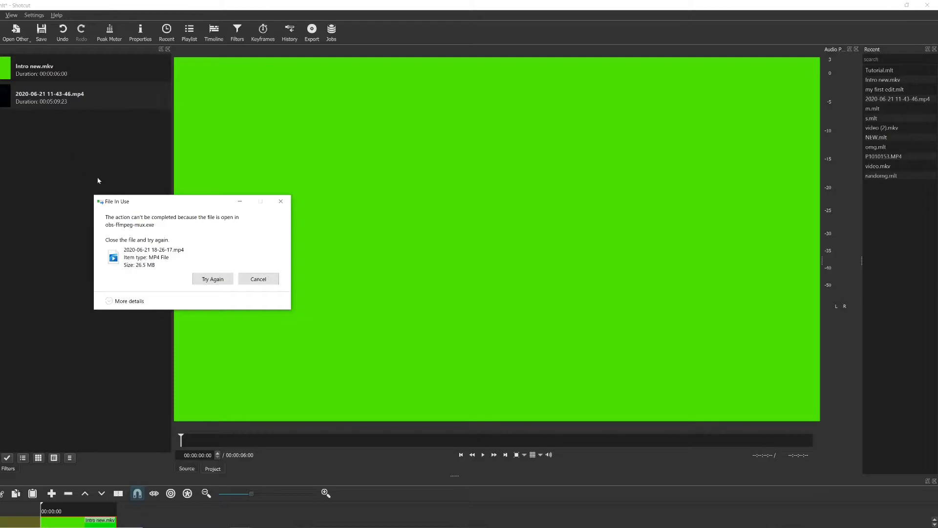
{"action": "left_click_drag", "start_coordinate": [23, 104], "coordinate": [119, 522]}
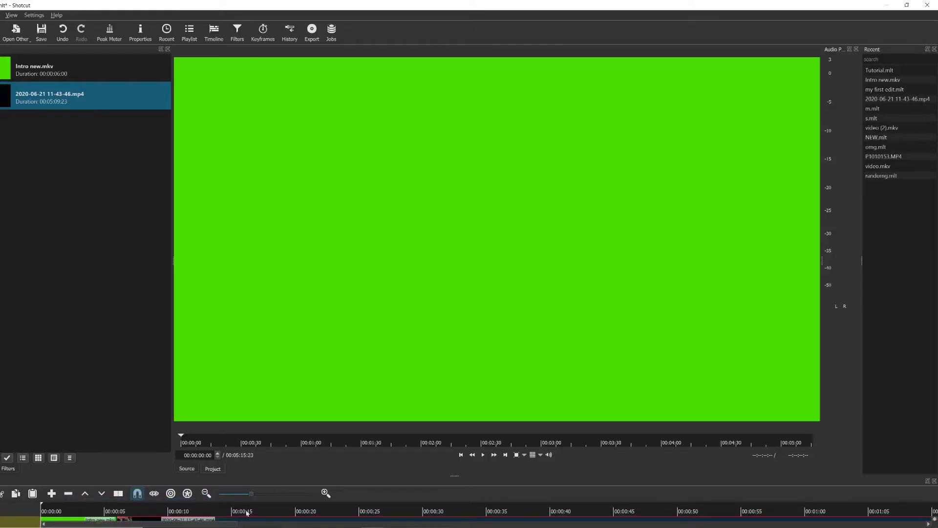
{"action": "scroll", "coordinate": [249, 496], "scroll_direction": "down", "scroll_amount": 1}
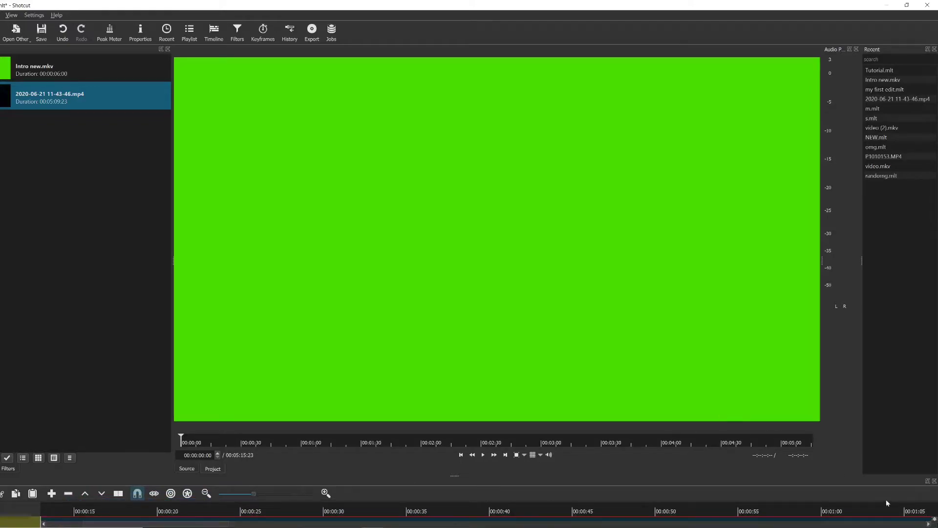
{"action": "left_click_drag", "start_coordinate": [300, 474], "coordinate": [154, 453]}
{"action": "left_click_drag", "start_coordinate": [153, 490], "coordinate": [468, 446]}
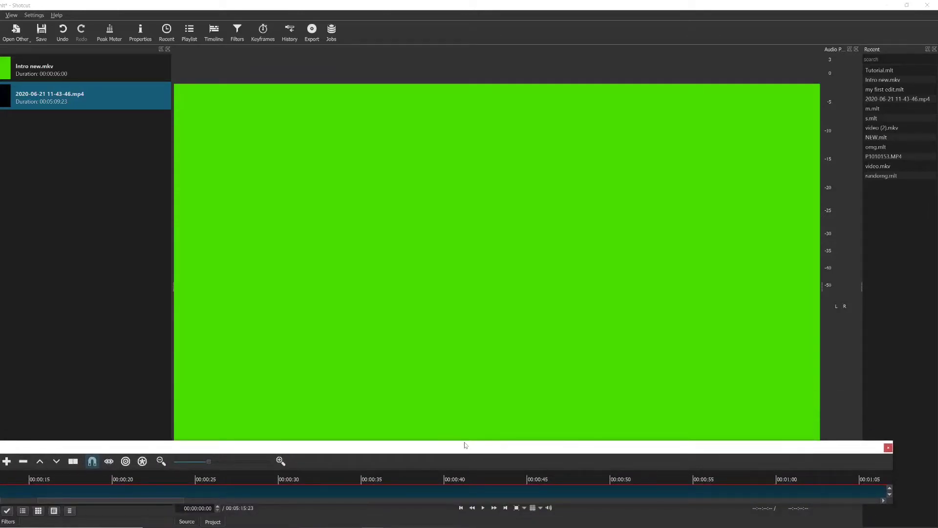
{"action": "left_click_drag", "start_coordinate": [465, 440], "coordinate": [215, 516]}
{"action": "scroll", "coordinate": [161, 518], "scroll_direction": "down", "scroll_amount": 2}
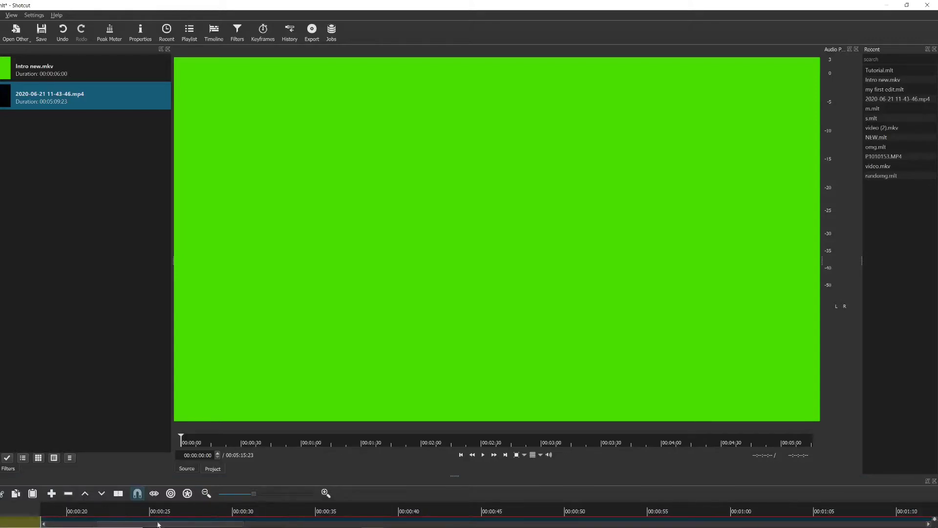
{"action": "scroll", "coordinate": [100, 516], "scroll_direction": "up", "scroll_amount": 6}
{"action": "scroll", "coordinate": [101, 516], "scroll_direction": "left", "scroll_amount": 3}
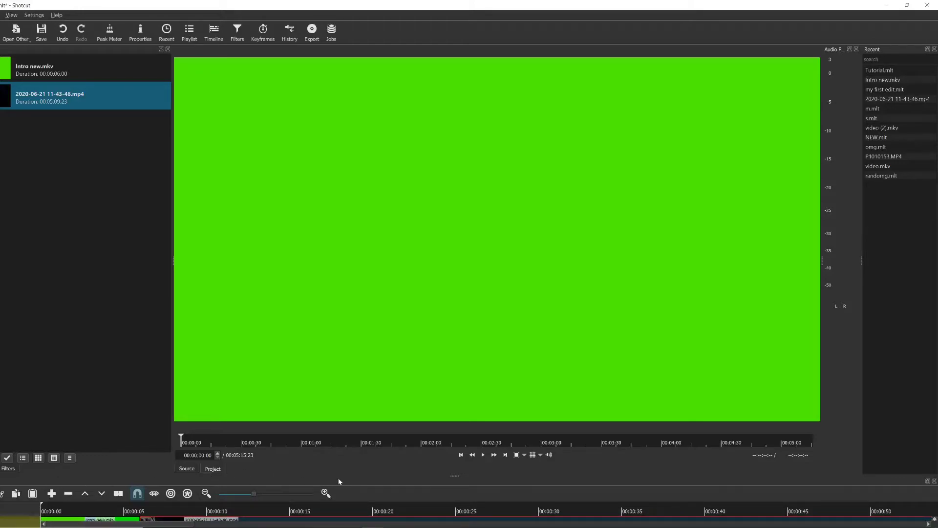
Detach the timeline again, reposition it, and snap Shotcut to the left half
{"action": "left_click_drag", "start_coordinate": [92, 283], "coordinate": [108, 276]}
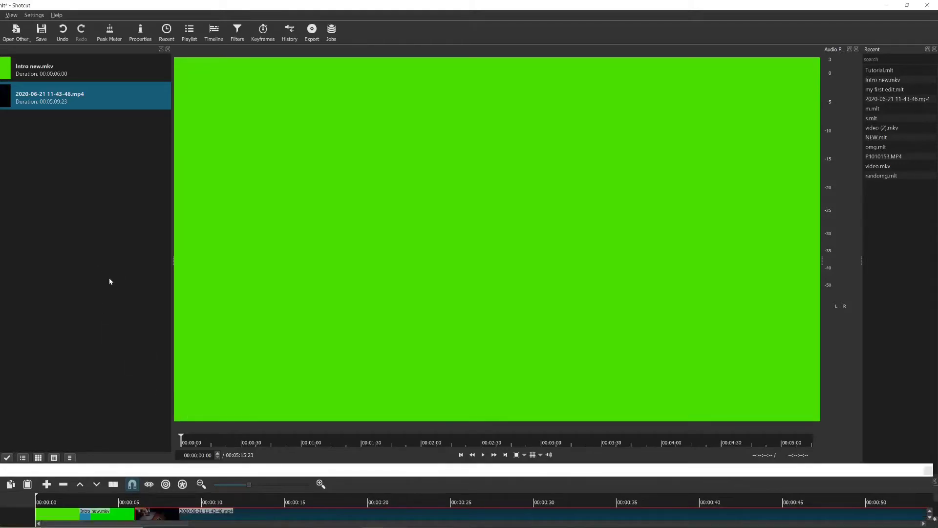
{"action": "left_click_drag", "start_coordinate": [187, 352], "coordinate": [264, 358]}
{"action": "left_click_drag", "start_coordinate": [458, 5], "coordinate": [0, 102]}
{"action": "left_click_drag", "start_coordinate": [522, 321], "coordinate": [542, 143]}
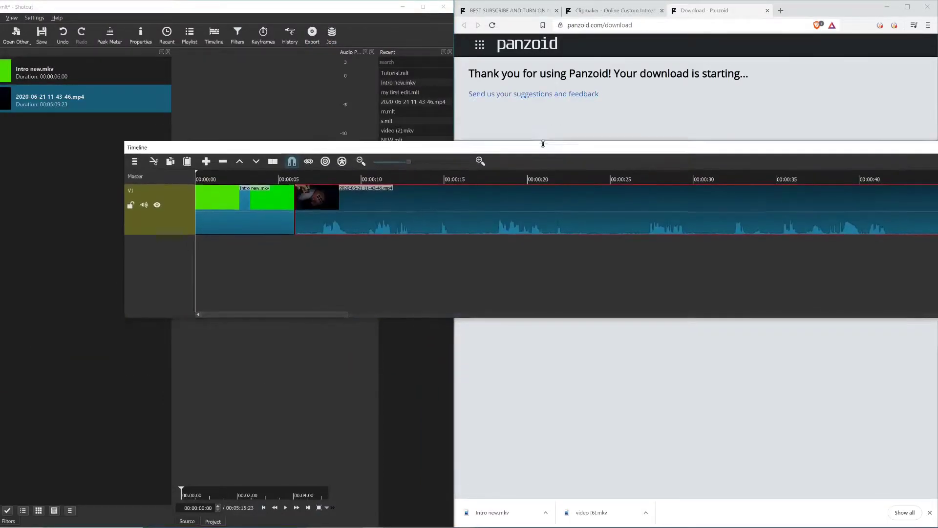
Narrow the floating timeline and slide the intro clip later along the track
{"action": "left_click", "coordinate": [125, 187]}
{"action": "left_click_drag", "start_coordinate": [123, 185], "coordinate": [346, 185]}
{"action": "left_click_drag", "start_coordinate": [468, 202], "coordinate": [460, 239]}
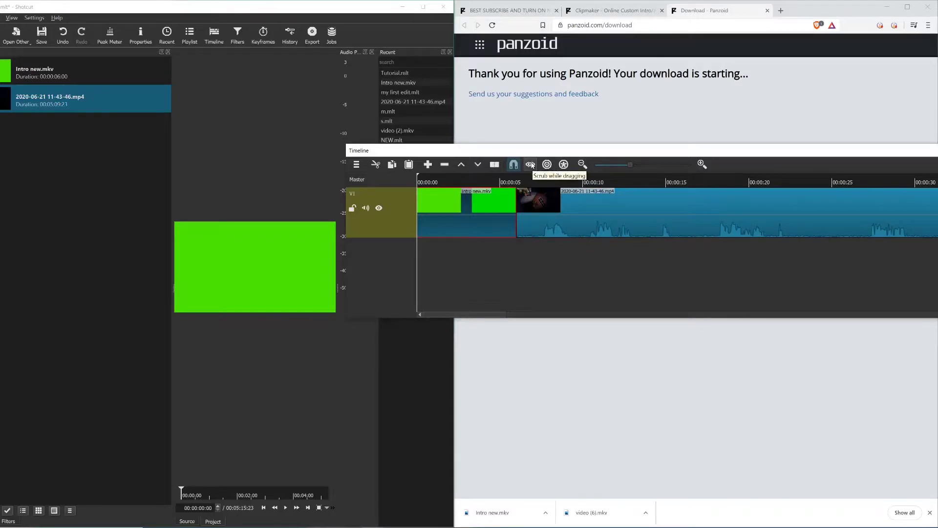
{"action": "left_click_drag", "start_coordinate": [497, 204], "coordinate": [564, 262]}
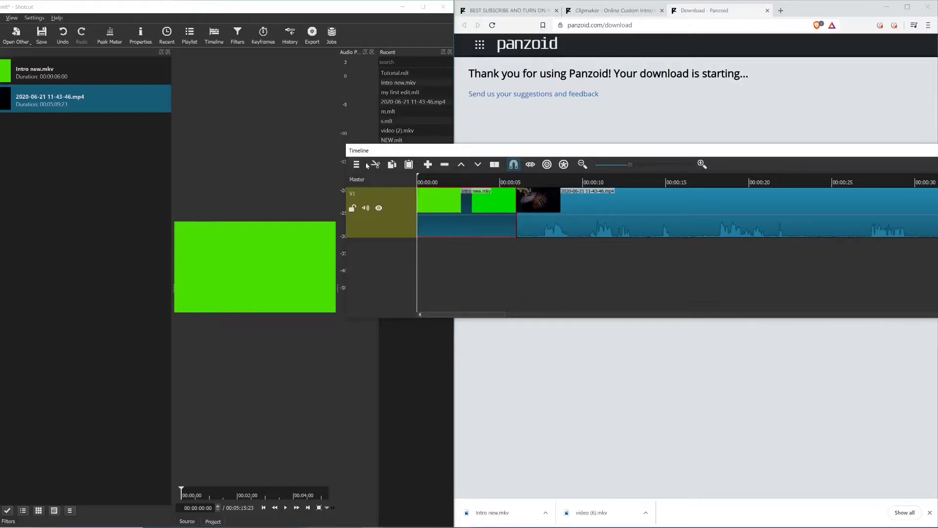
{"action": "left_click", "coordinate": [428, 164]}
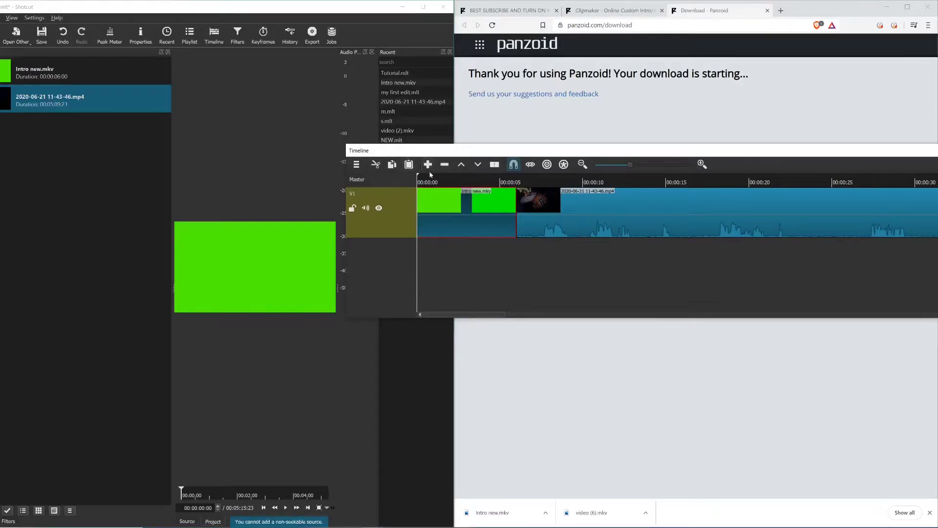
Add a V2 track, put Intro new.mkv on it, and move the gameplay clip to 00:00 on V1
{"action": "left_click", "coordinate": [357, 165]}
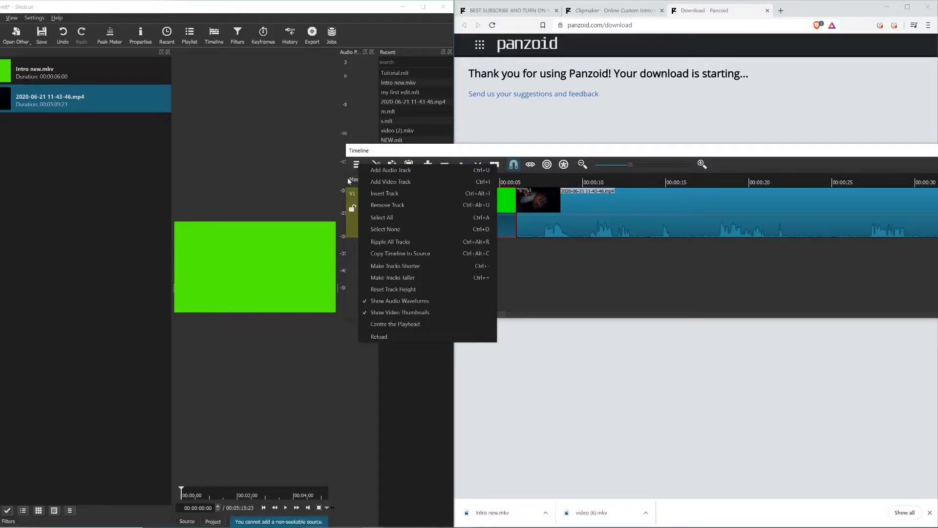
{"action": "left_click", "coordinate": [393, 182]}
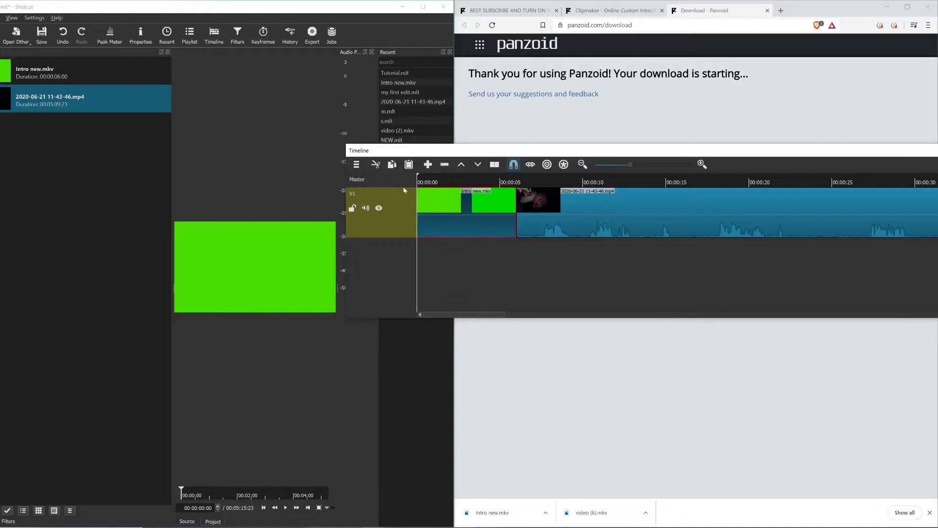
{"action": "left_click_drag", "start_coordinate": [510, 210], "coordinate": [540, 248]}
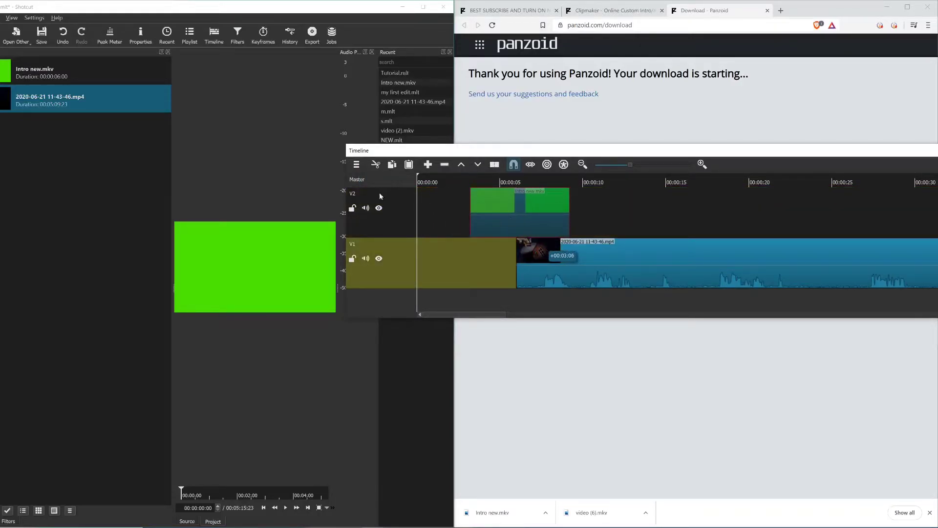
{"action": "left_click_drag", "start_coordinate": [444, 229], "coordinate": [442, 230]}
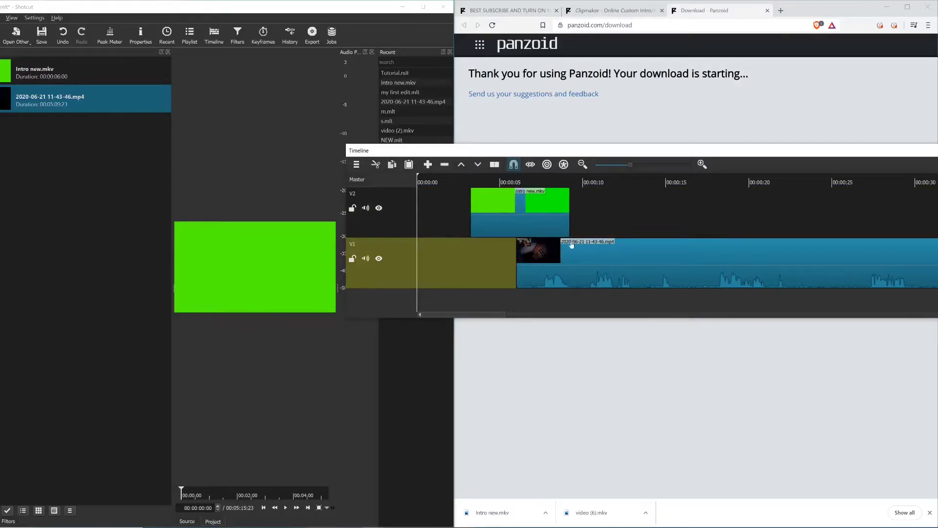
{"action": "left_click_drag", "start_coordinate": [573, 247], "coordinate": [426, 268]}
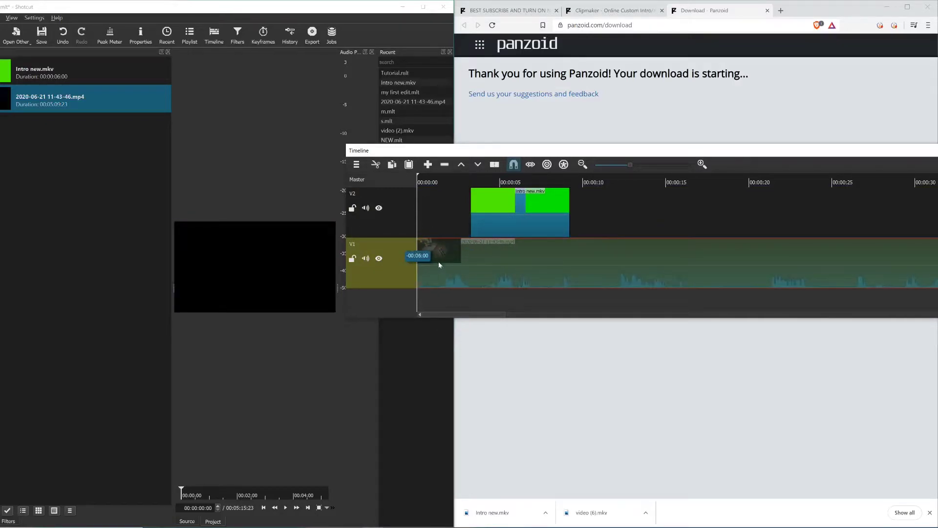
{"action": "left_click_drag", "start_coordinate": [495, 216], "coordinate": [429, 218]}
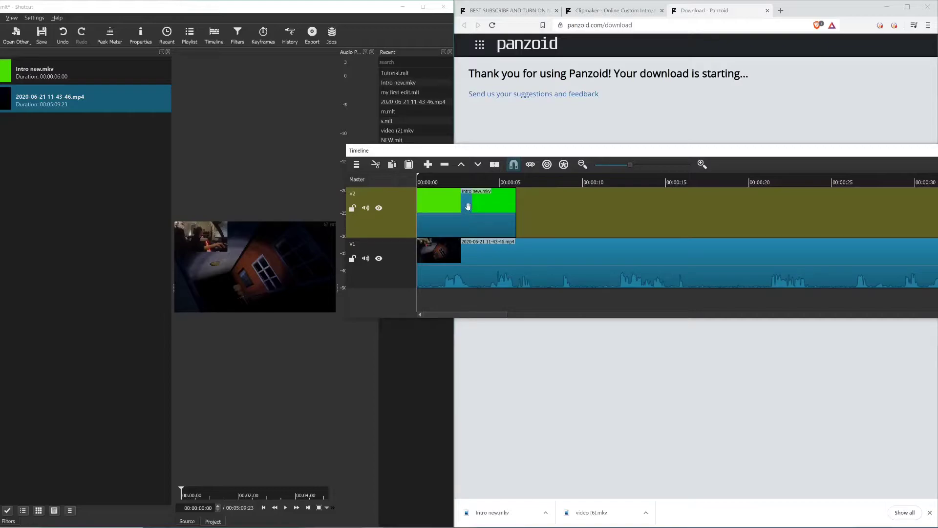
Preview the intro over the gameplay full-screen, stopping at about 12 seconds
{"action": "left_click", "coordinate": [467, 206]}
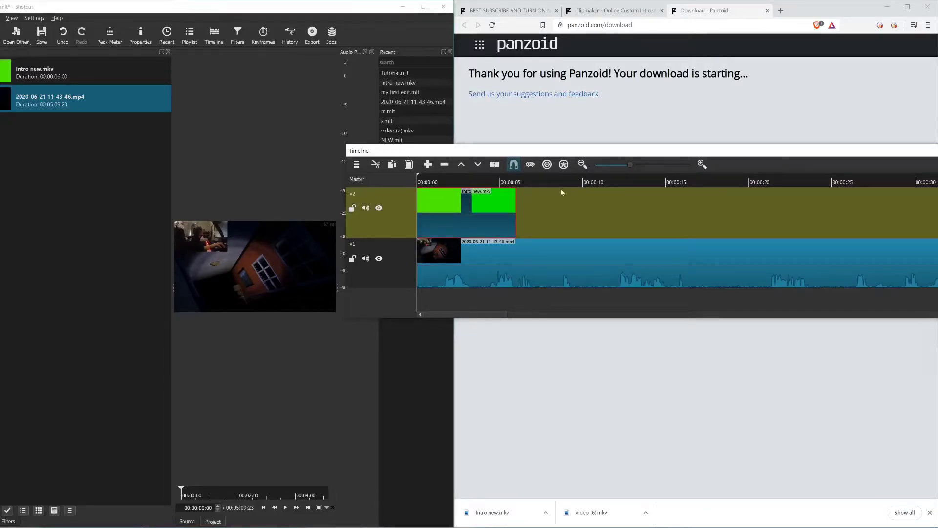
{"action": "left_click", "coordinate": [286, 507]}
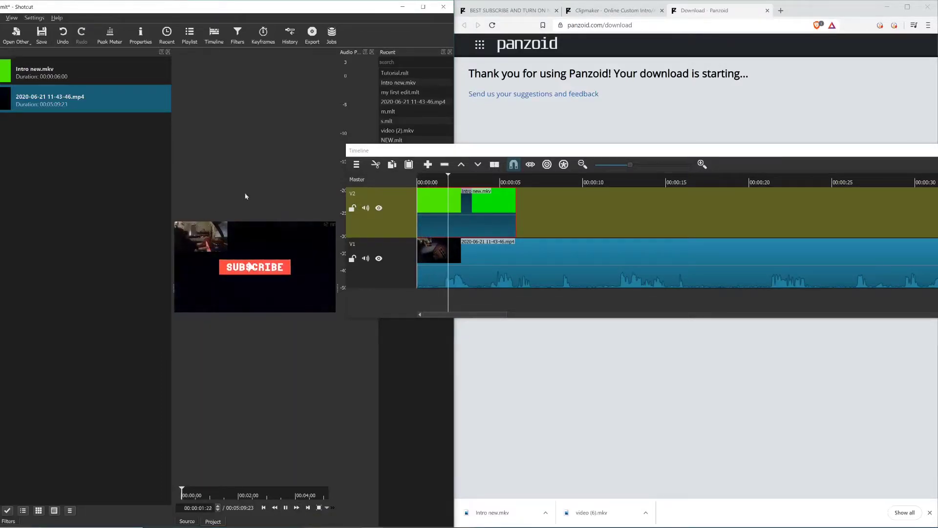
{"action": "left_click", "coordinate": [424, 7]}
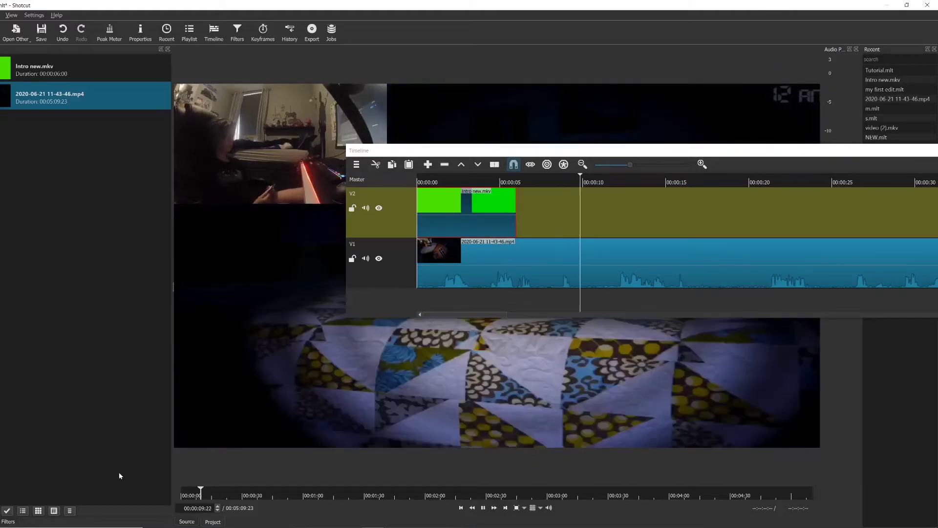
{"action": "left_click", "coordinate": [483, 508]}
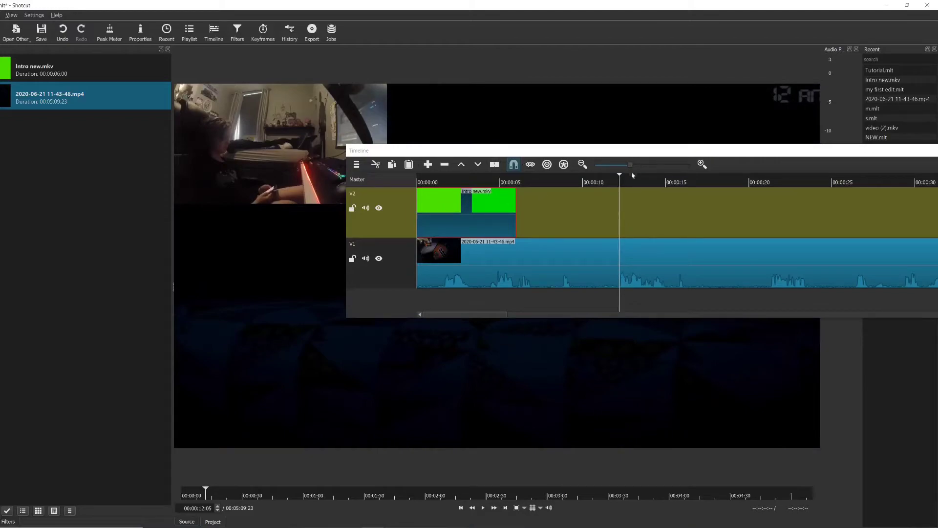
Move Intro new.mkv on V2 to start about 12 seconds in and replay it
{"action": "left_click_drag", "start_coordinate": [455, 214], "coordinate": [667, 214]}
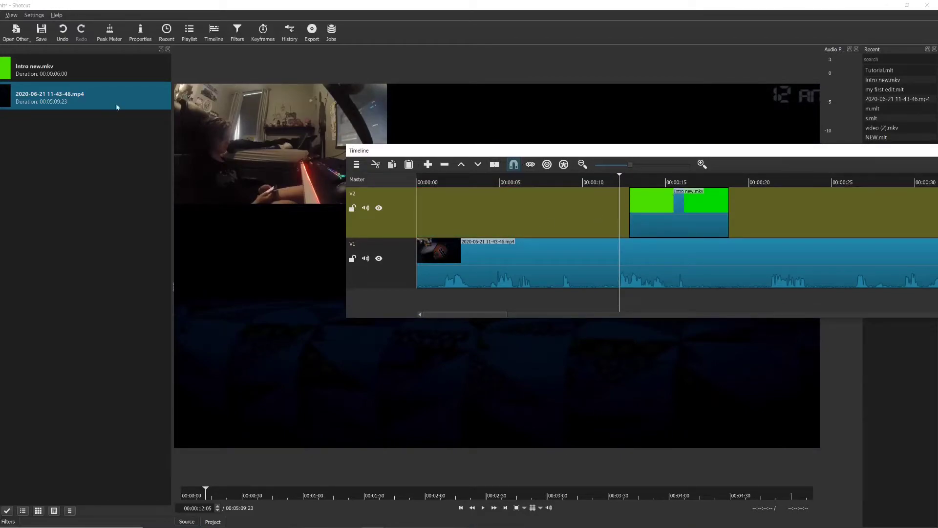
{"action": "left_click", "coordinate": [662, 206]}
{"action": "right_click", "coordinate": [661, 207]}
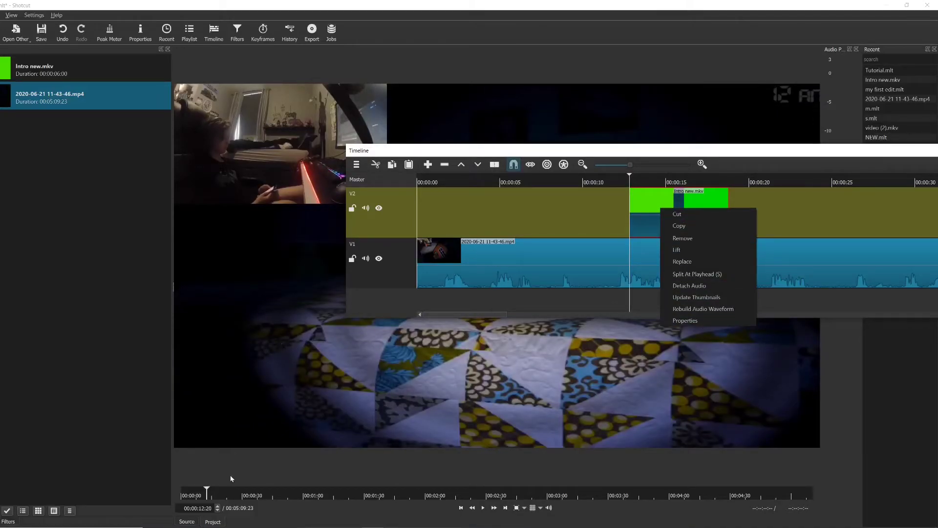
{"action": "left_click", "coordinate": [485, 510]}
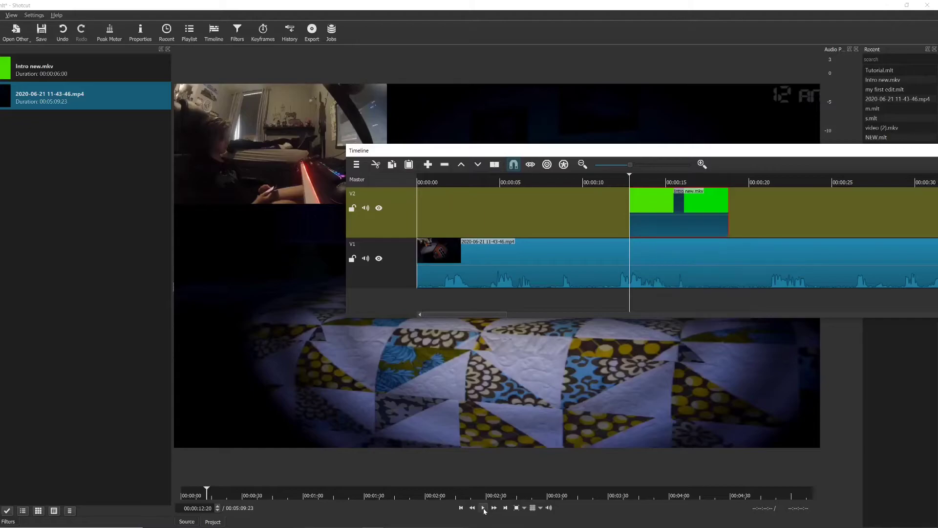
{"action": "left_click", "coordinate": [482, 511]}
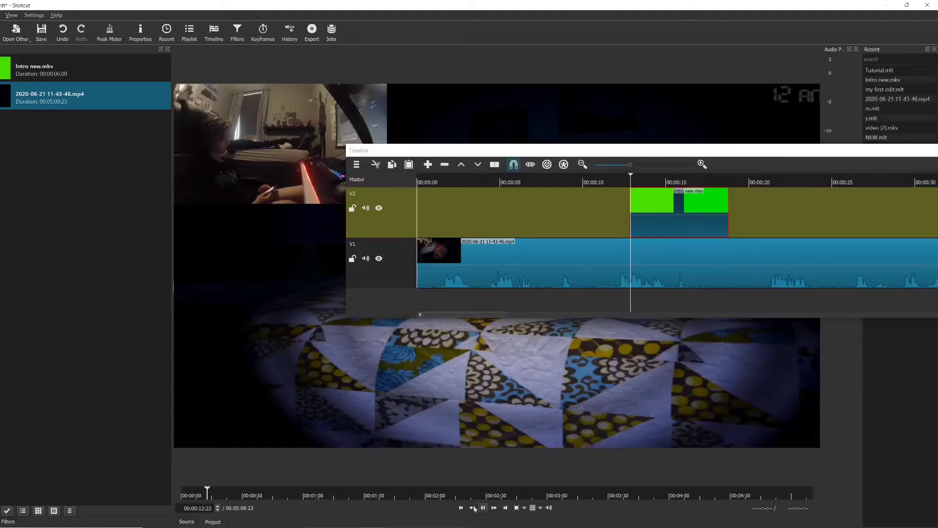
{"action": "left_click", "coordinate": [68, 348]}
Reposition the timeline to reveal V1, stop playback, close the panel, and quit Shotcut
{"action": "left_click_drag", "start_coordinate": [489, 151], "coordinate": [278, 413]}
{"action": "left_click_drag", "start_coordinate": [268, 448], "coordinate": [289, 215]}
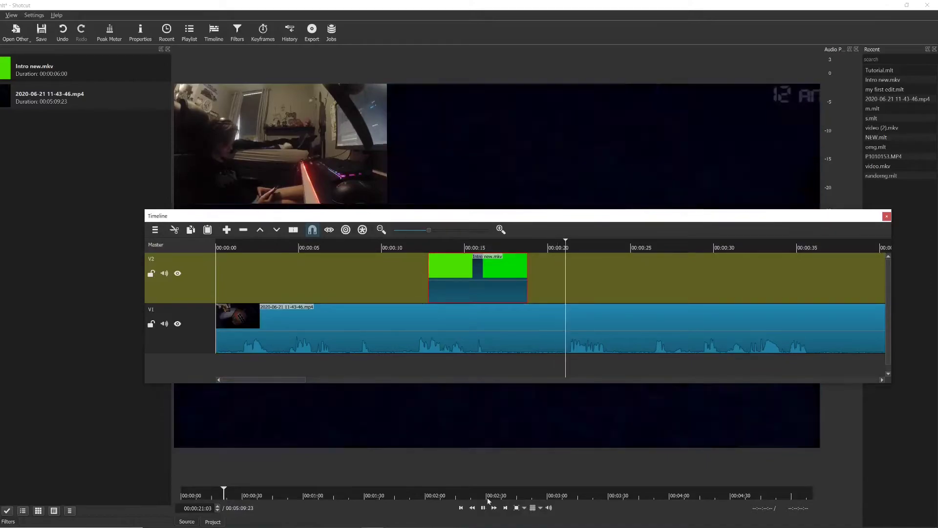
{"action": "left_click", "coordinate": [480, 511]}
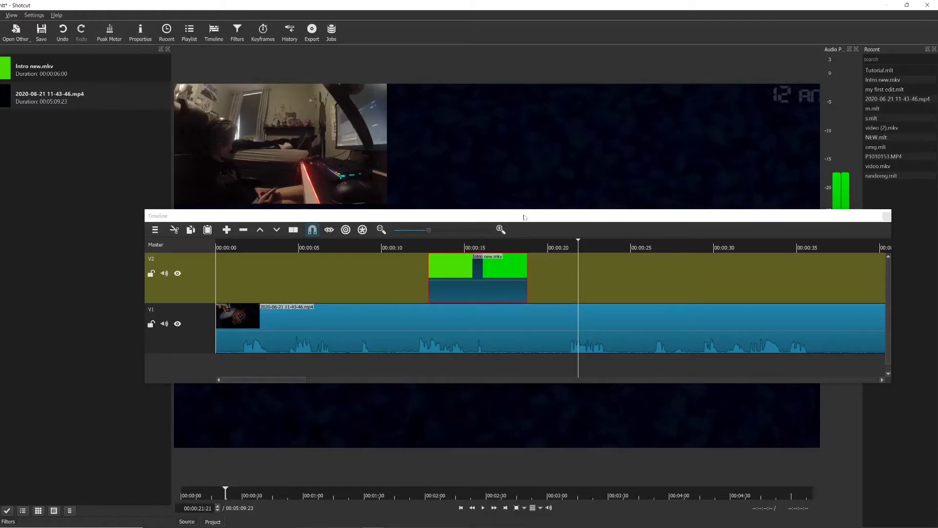
{"action": "left_click", "coordinate": [886, 216]}
{"action": "left_click", "coordinate": [927, 5]}
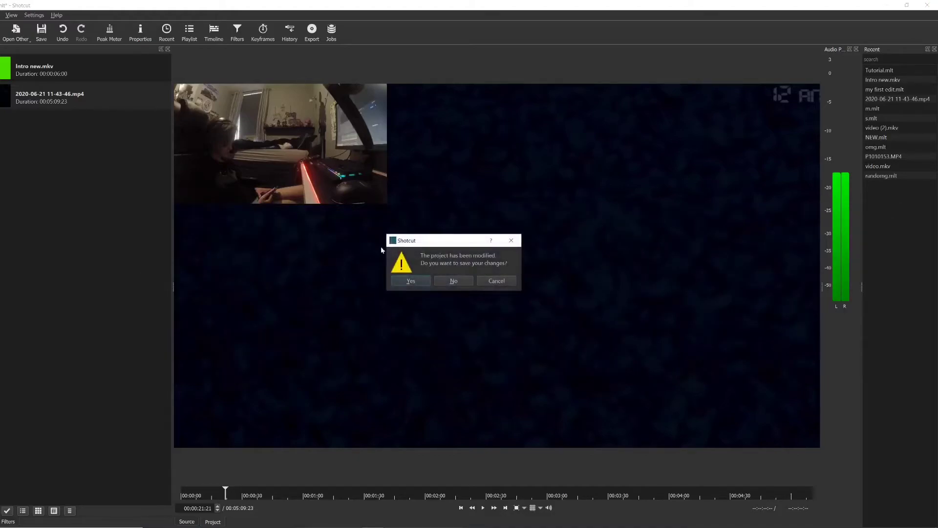
Close Shotcut without saving its changes and close OBS
{"action": "left_click", "coordinate": [449, 282]}
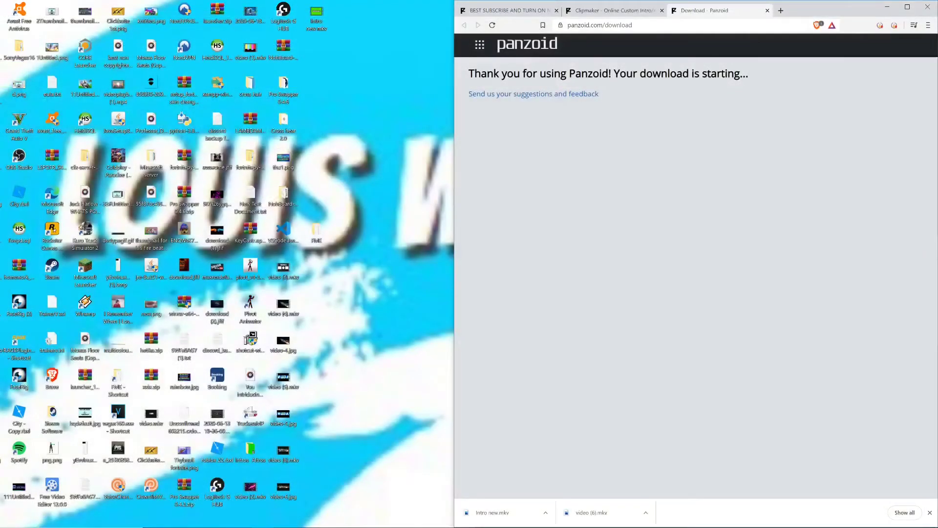
{"action": "mouse_move", "coordinate": [461, 527]}
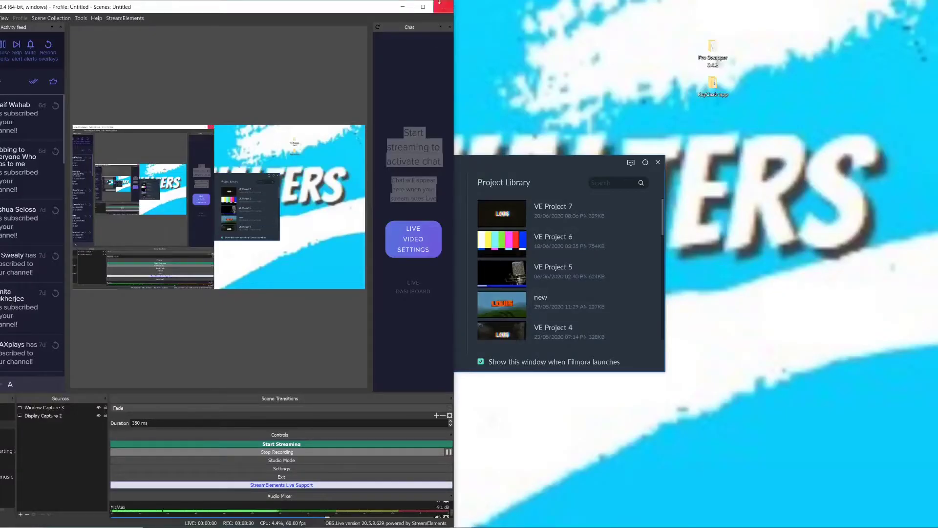
{"action": "left_click", "coordinate": [450, 4]}
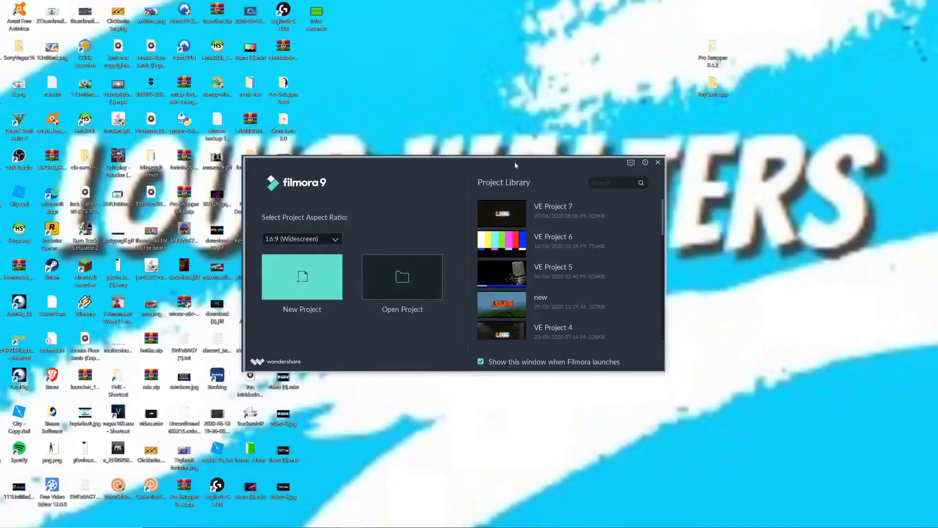
{"action": "left_click_drag", "start_coordinate": [492, 178], "coordinate": [517, 158]}
{"action": "left_click", "coordinate": [346, 271]}
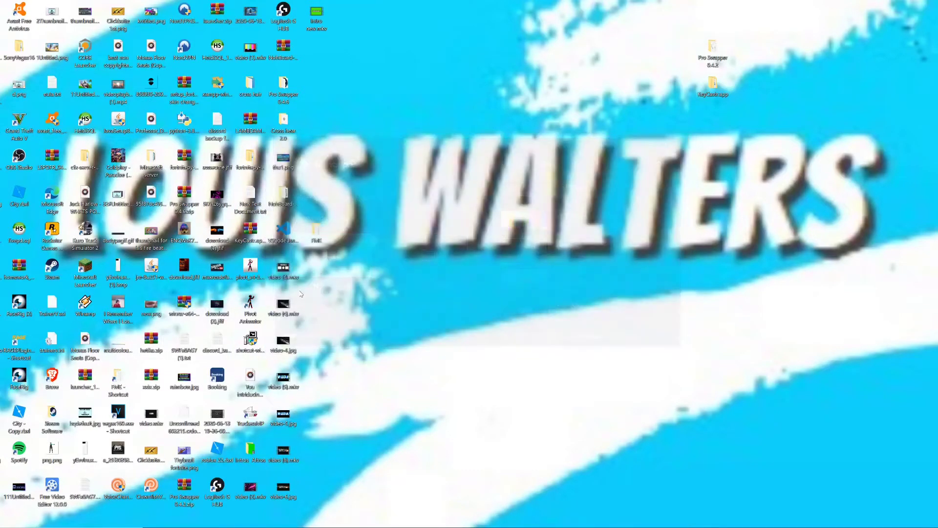
{"action": "left_click", "coordinate": [262, 526]}
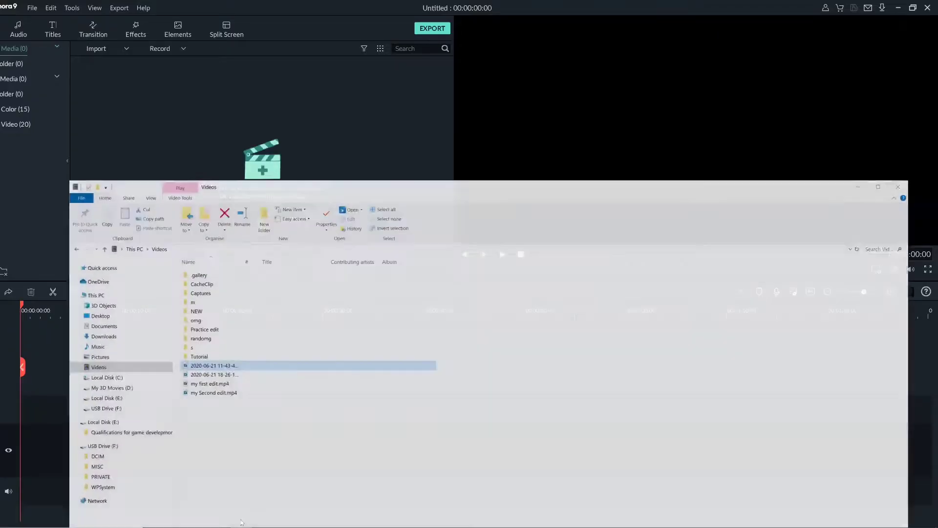
{"action": "left_click_drag", "start_coordinate": [231, 366], "coordinate": [220, 124]}
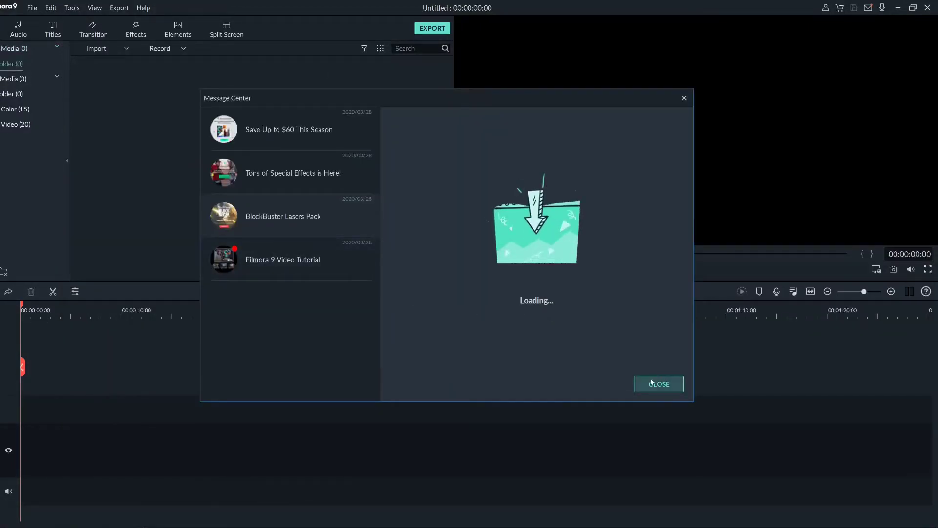
{"action": "left_click", "coordinate": [658, 383]}
{"action": "left_click", "coordinate": [567, 306]}
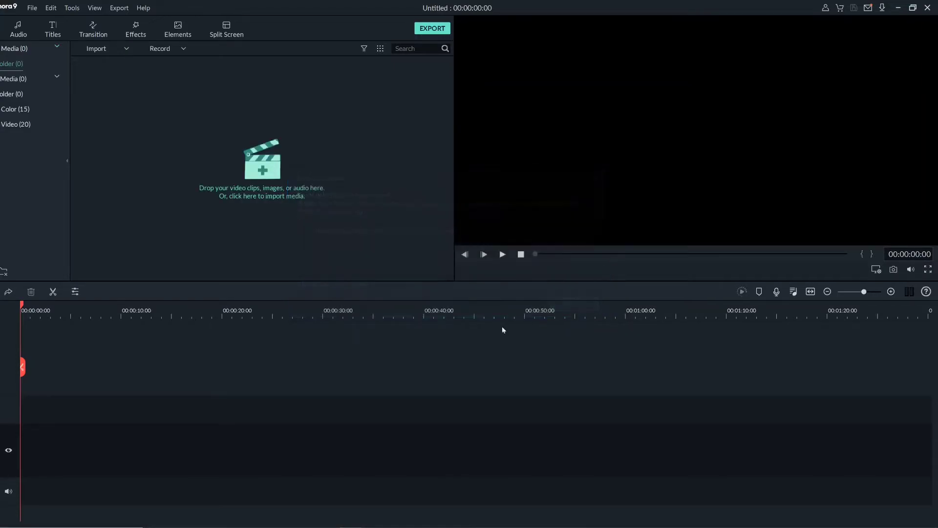
{"action": "left_click", "coordinate": [350, 527]}
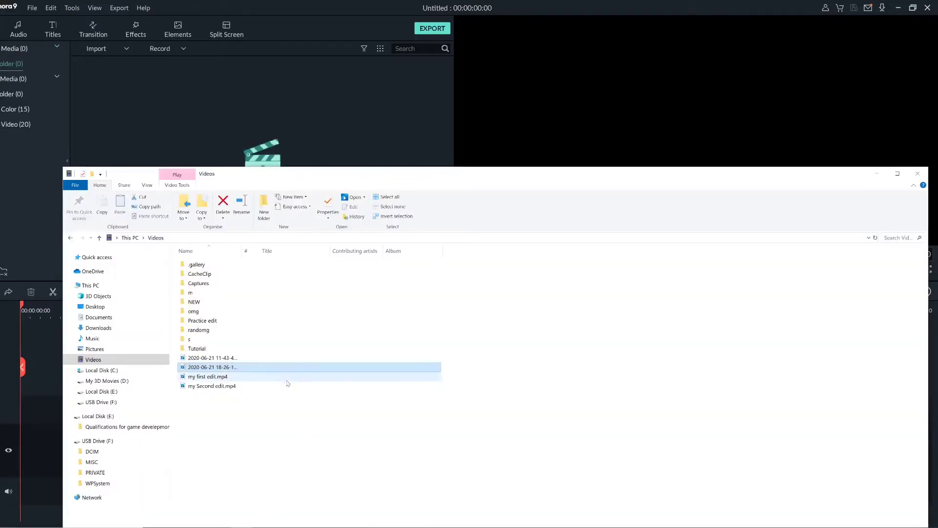
{"action": "left_click_drag", "start_coordinate": [306, 359], "coordinate": [209, 103]}
{"action": "left_click_drag", "start_coordinate": [126, 91], "coordinate": [23, 461]}
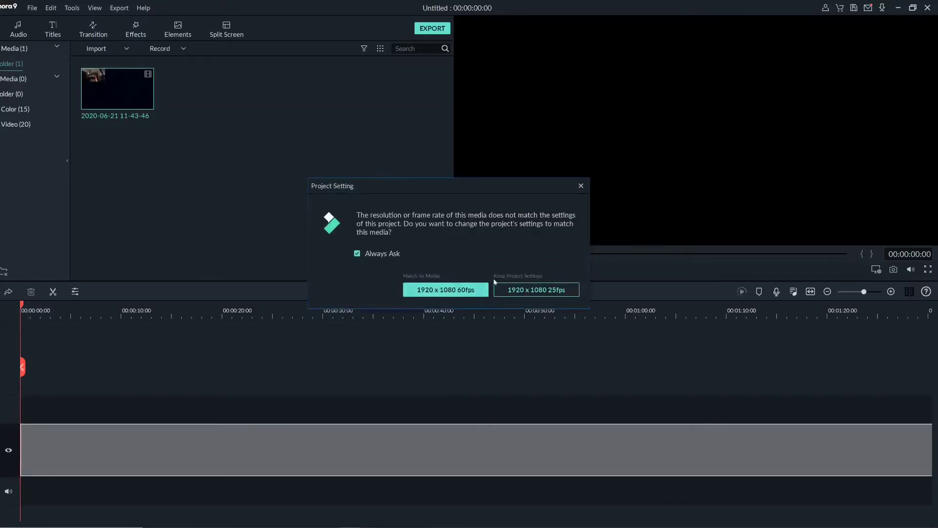
{"action": "left_click", "coordinate": [472, 290]}
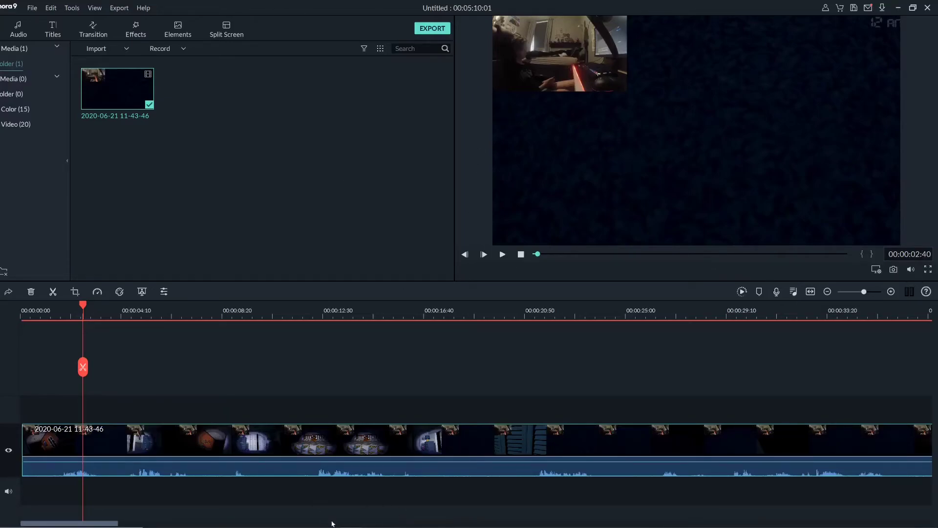
Search the drives, then open the Intros Altros folder from the desktop beside Filmora
{"action": "left_click", "coordinate": [241, 526]}
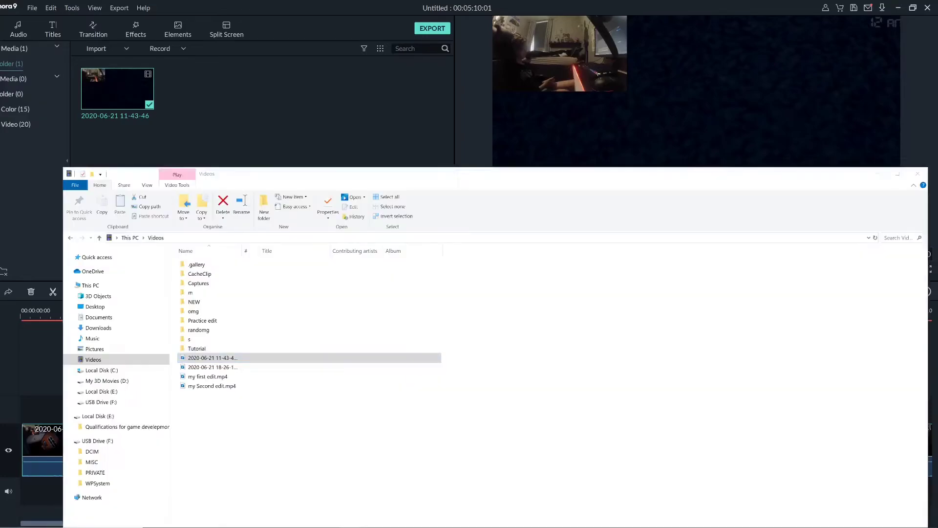
{"action": "left_click", "coordinate": [117, 371]}
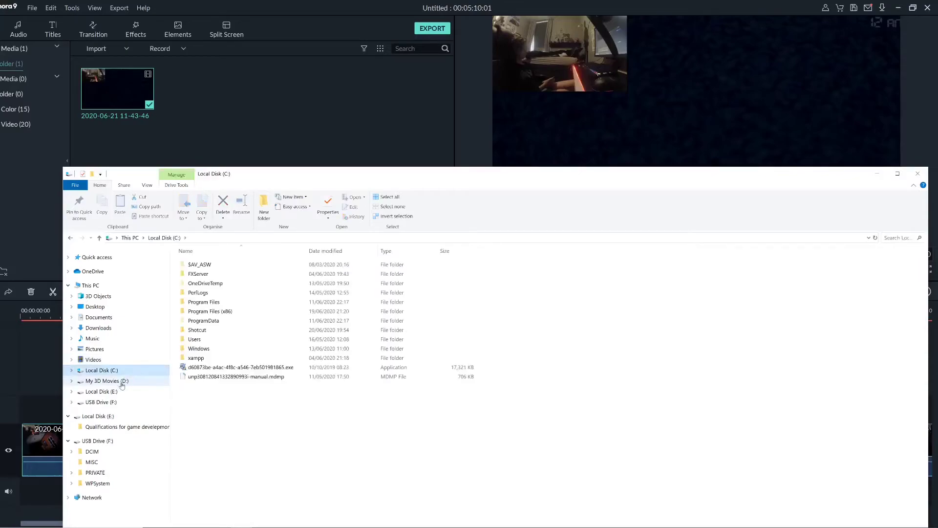
{"action": "left_click", "coordinate": [110, 381]}
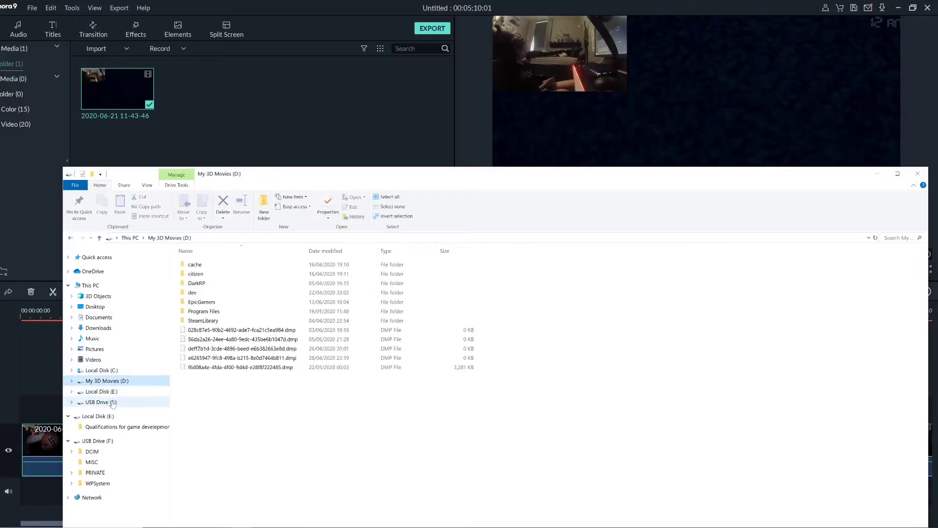
{"action": "left_click", "coordinate": [99, 328]}
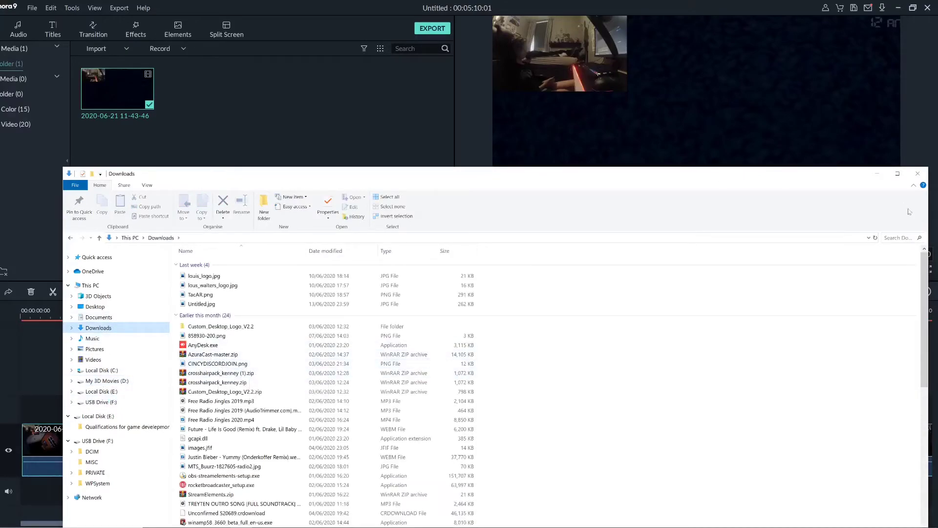
{"action": "left_click", "coordinate": [918, 173]}
{"action": "left_click_drag", "start_coordinate": [695, 4], "coordinate": [768, 142]}
{"action": "double_click", "coordinate": [251, 450]}
{"action": "left_click_drag", "start_coordinate": [406, 64], "coordinate": [92, 225]}
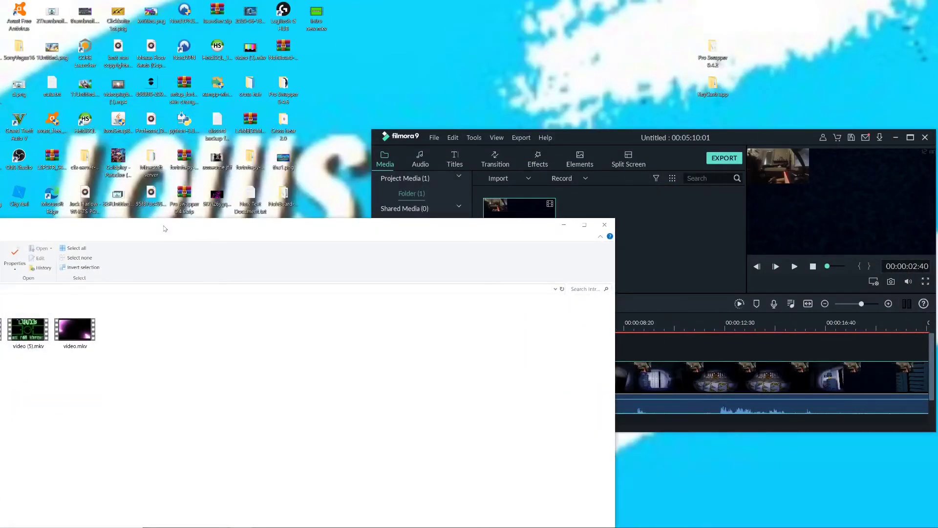
{"action": "left_click_drag", "start_coordinate": [163, 228], "coordinate": [381, 140]}
Drag video (4).mkv into Filmora's media library and maximize Filmora again
{"action": "left_click_drag", "start_coordinate": [197, 243], "coordinate": [593, 195]}
{"action": "left_click_drag", "start_coordinate": [608, 141], "coordinate": [561, 264]}
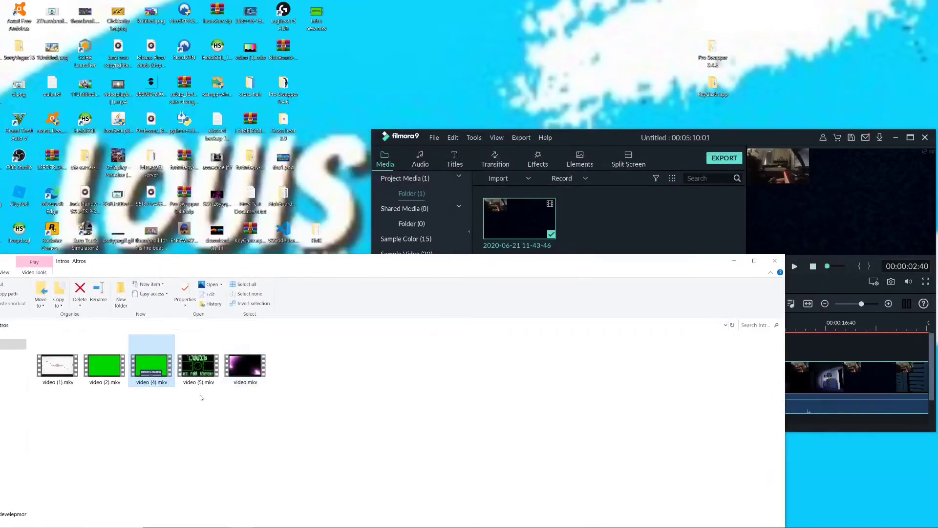
{"action": "left_click_drag", "start_coordinate": [152, 364], "coordinate": [573, 259]}
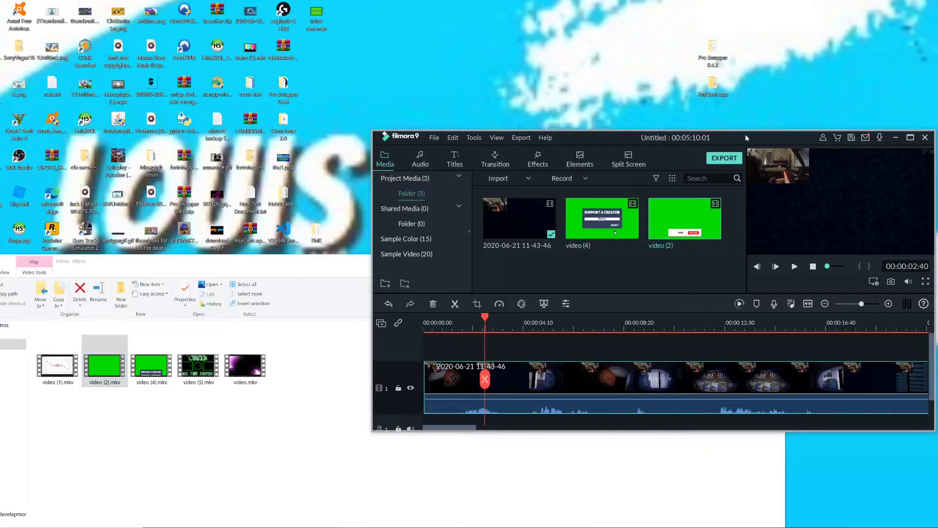
{"action": "left_click_drag", "start_coordinate": [719, 140], "coordinate": [611, 0]}
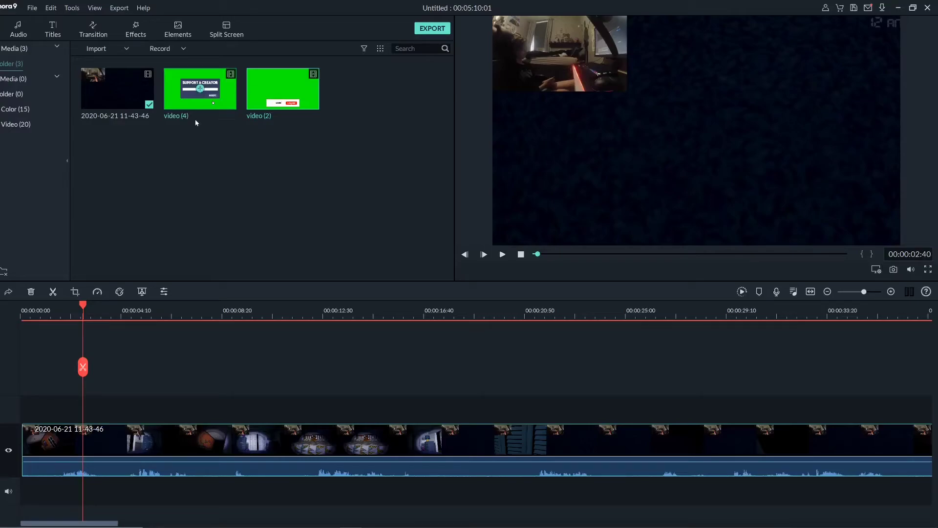
Delete the main-track video (4) insert, place video (4) on the track above the gameplay, and preview
{"action": "left_click", "coordinate": [200, 89]}
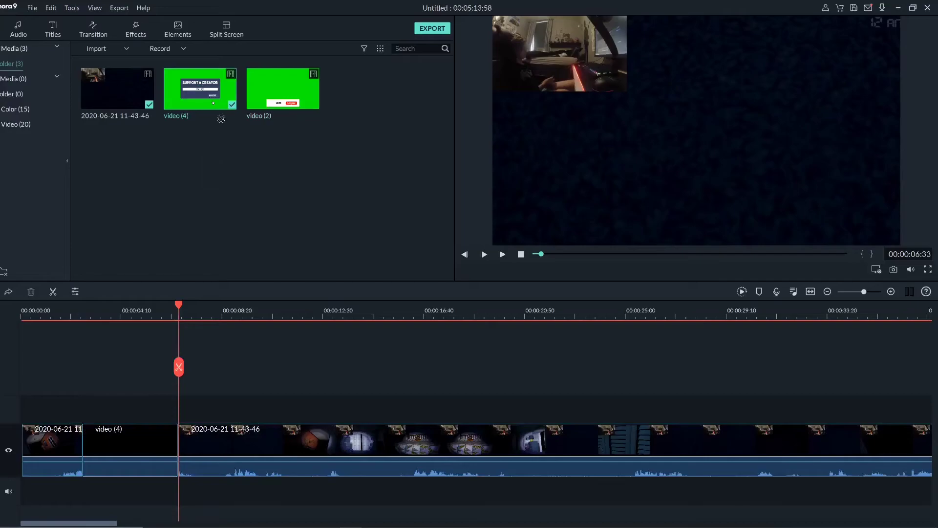
{"action": "left_click", "coordinate": [139, 447]}
{"action": "key", "text": "Delete"}
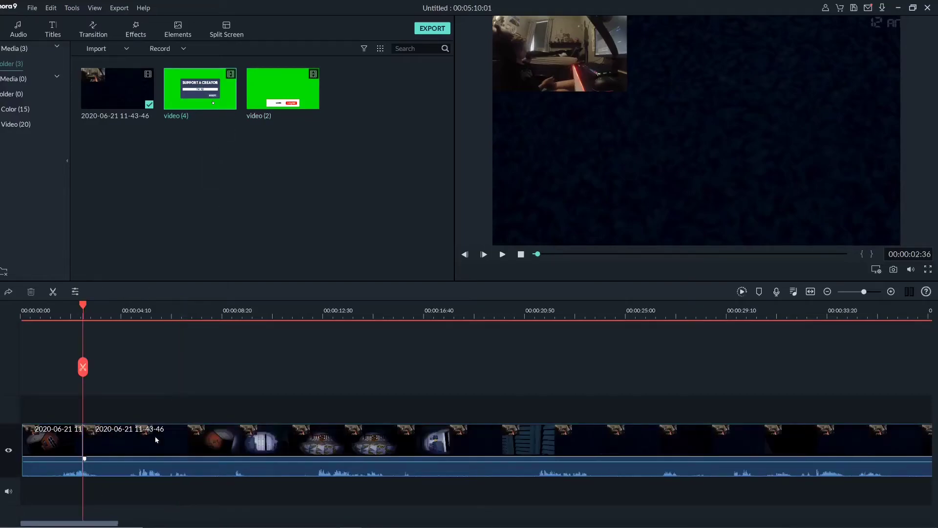
{"action": "left_click_drag", "start_coordinate": [199, 96], "coordinate": [79, 414]}
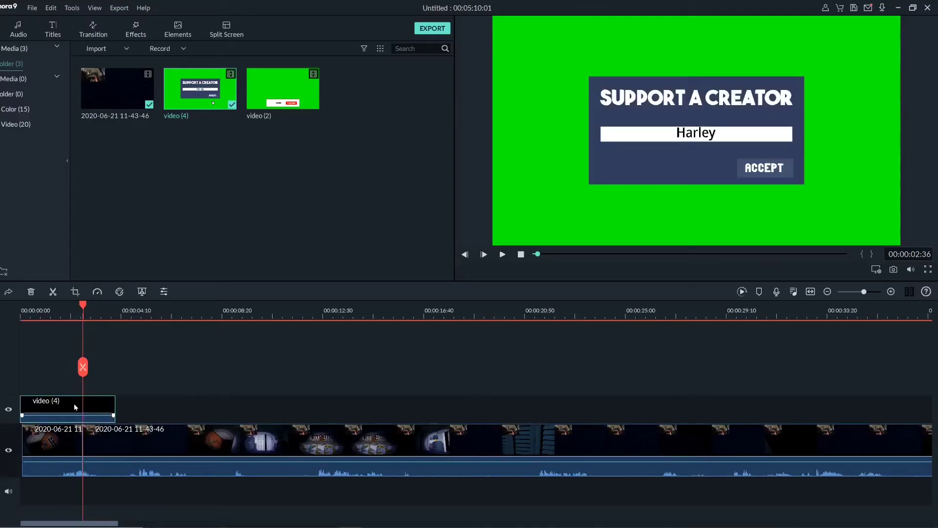
{"action": "key", "text": "space"}
{"action": "left_click", "coordinate": [58, 474]}
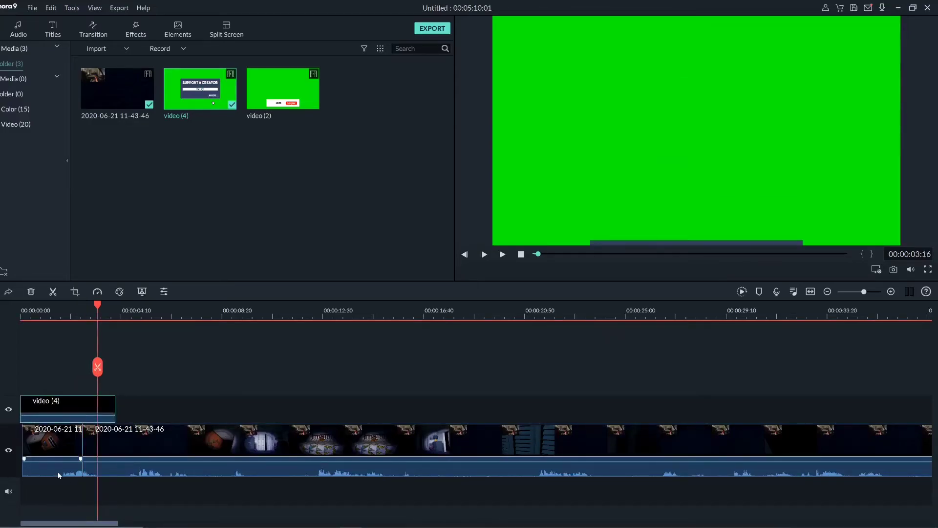
Enable Chroma Key on video (4) and preview the keyed result from the start
{"action": "double_click", "coordinate": [52, 409]}
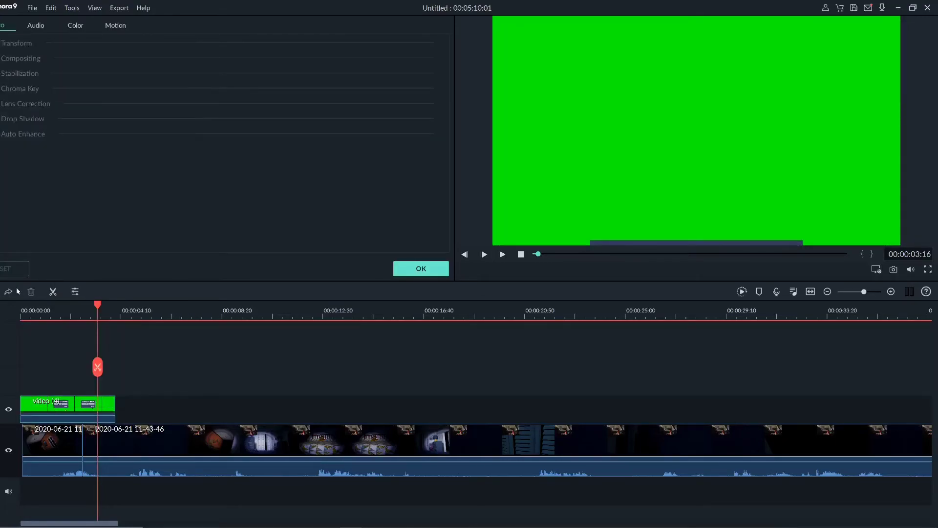
{"action": "left_click", "coordinate": [67, 397]}
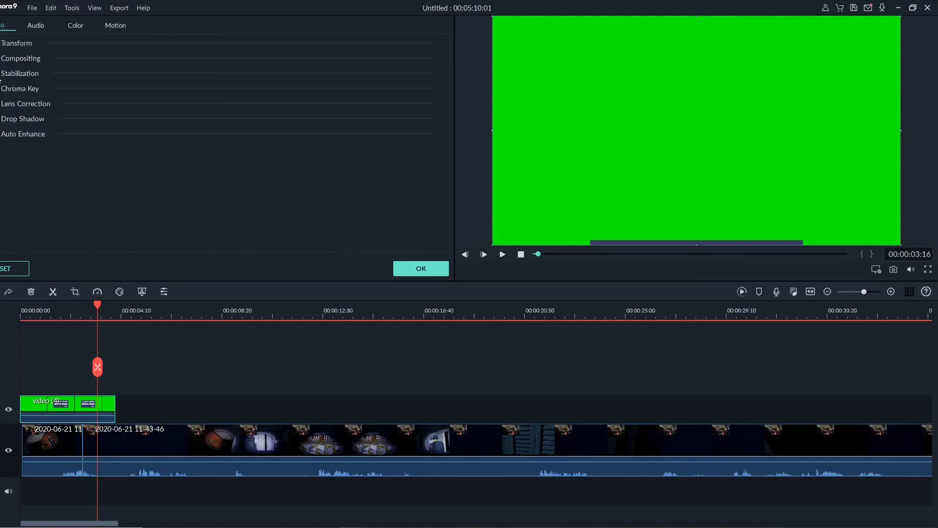
{"action": "left_click", "coordinate": [7, 90]}
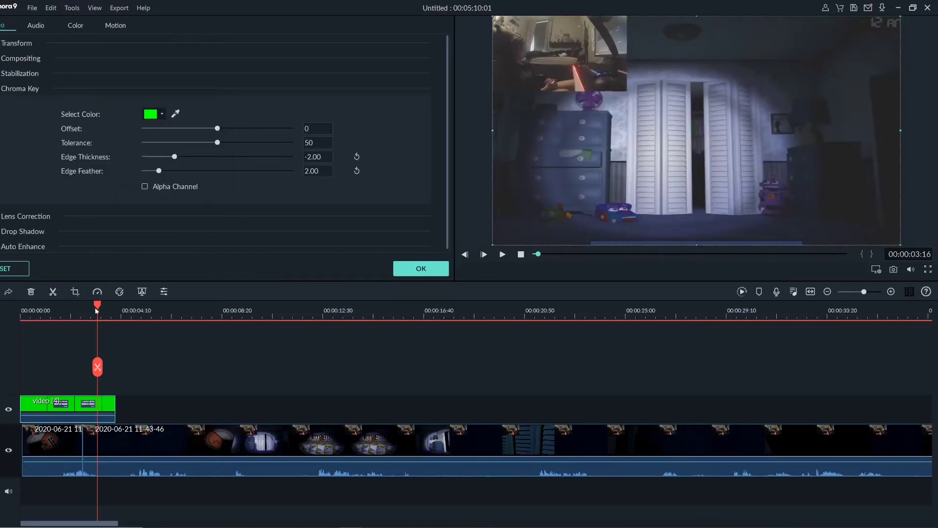
{"action": "left_click_drag", "start_coordinate": [97, 307], "coordinate": [21, 306]}
{"action": "key", "text": "space"}
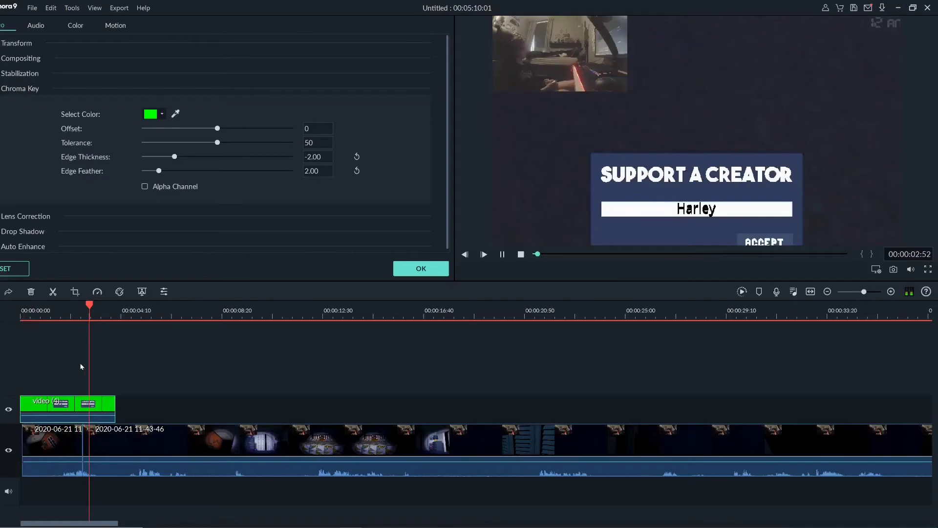
{"action": "key", "text": "space"}
Confirm the chroma key settings and place video (2) on a third track above
{"action": "left_click", "coordinate": [160, 114]}
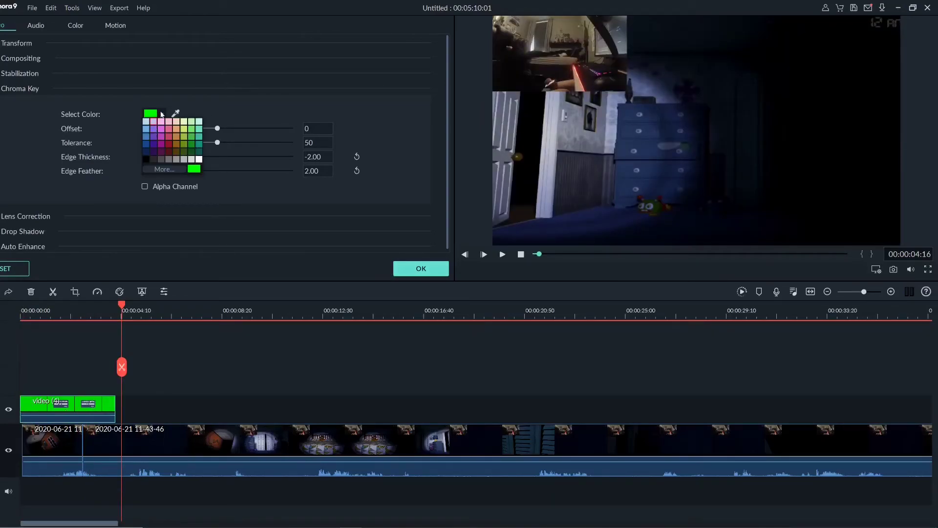
{"action": "left_click", "coordinate": [162, 115]}
{"action": "left_click", "coordinate": [418, 267]}
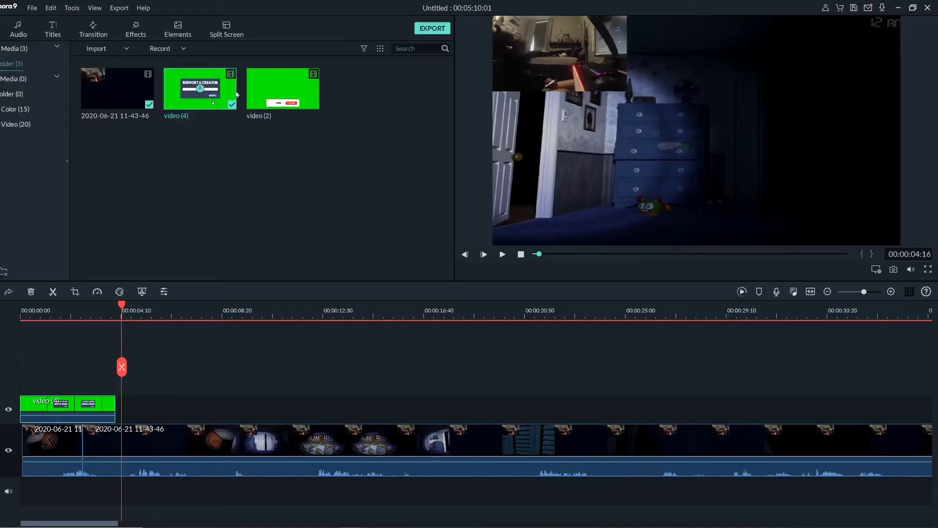
{"action": "left_click_drag", "start_coordinate": [282, 89], "coordinate": [5, 384]}
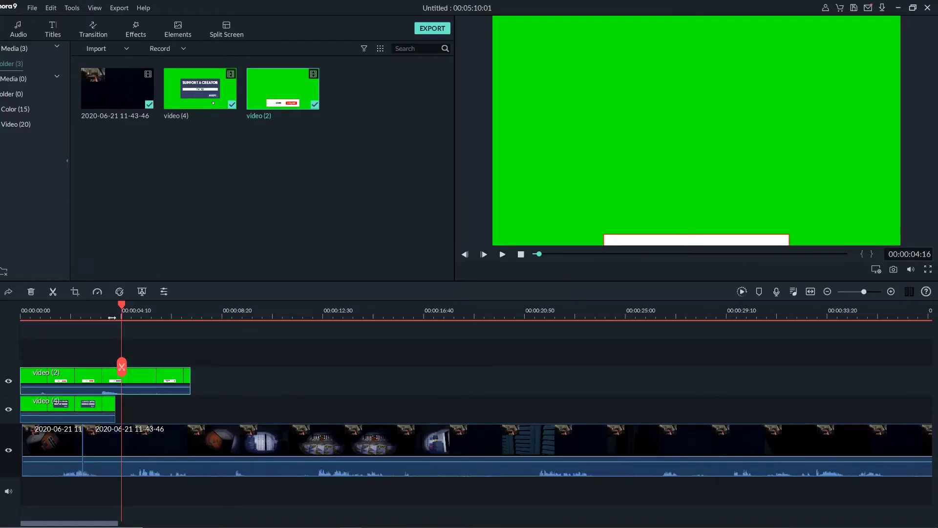
Enable Chroma Key on video (2) and confirm the setting
{"action": "double_click", "coordinate": [69, 381]}
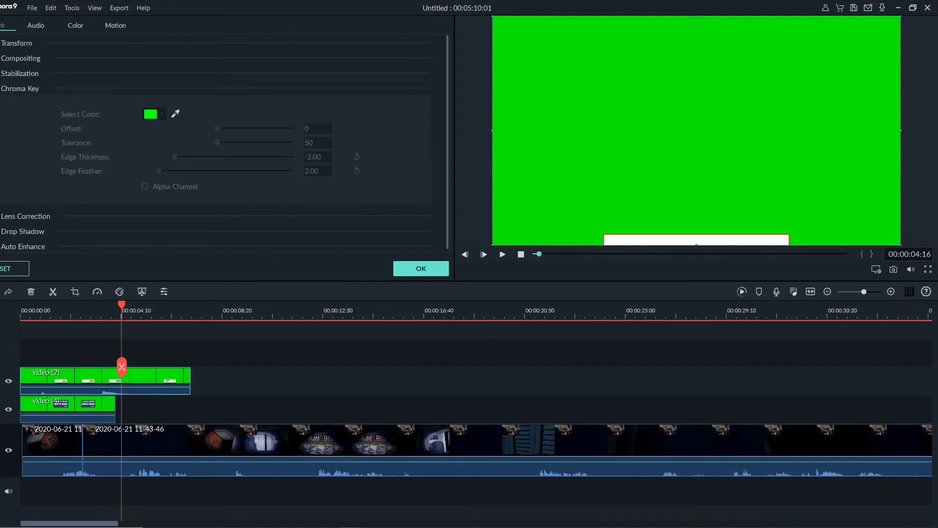
{"action": "left_click", "coordinate": [0, 88]}
{"action": "left_click", "coordinate": [434, 273]}
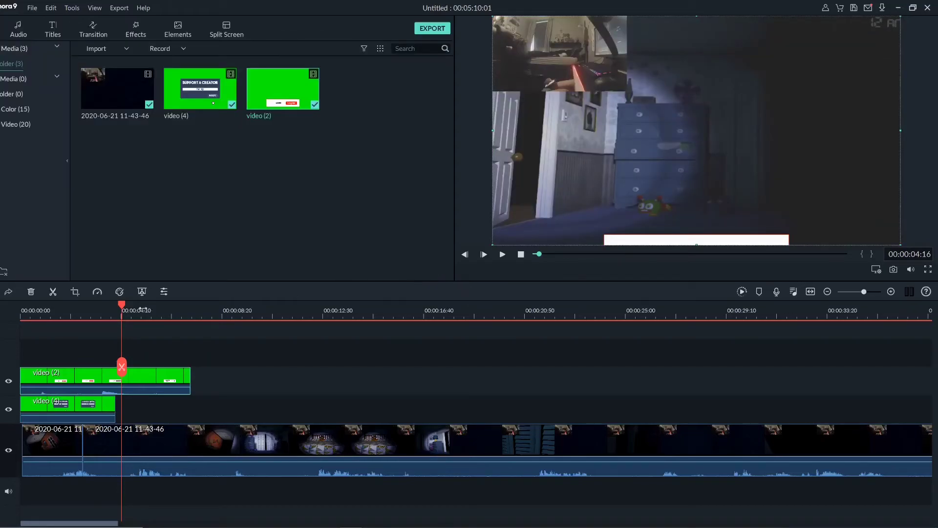
Play both keyed intros over the gameplay from 0, then reopen video (2)'s Chroma Key settings
{"action": "left_click_drag", "start_coordinate": [121, 308], "coordinate": [22, 308]}
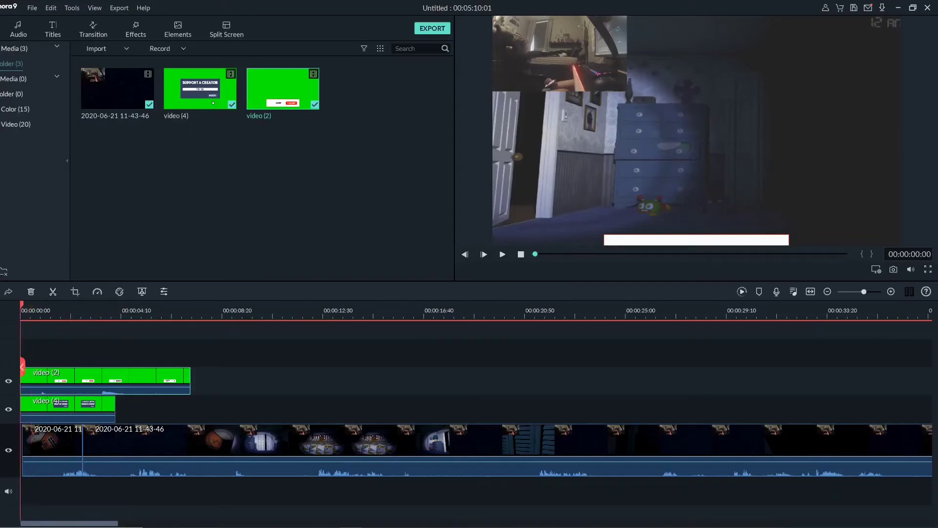
{"action": "key", "text": "space"}
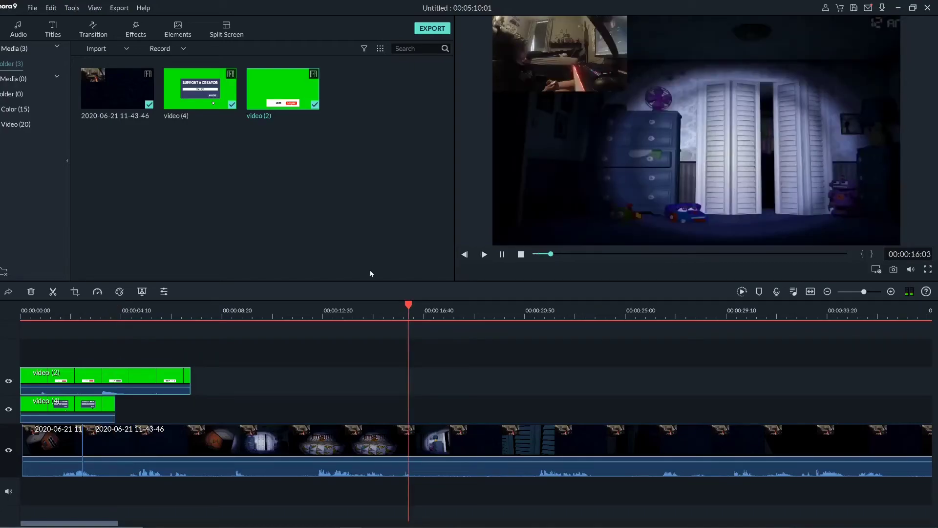
{"action": "key", "text": "space"}
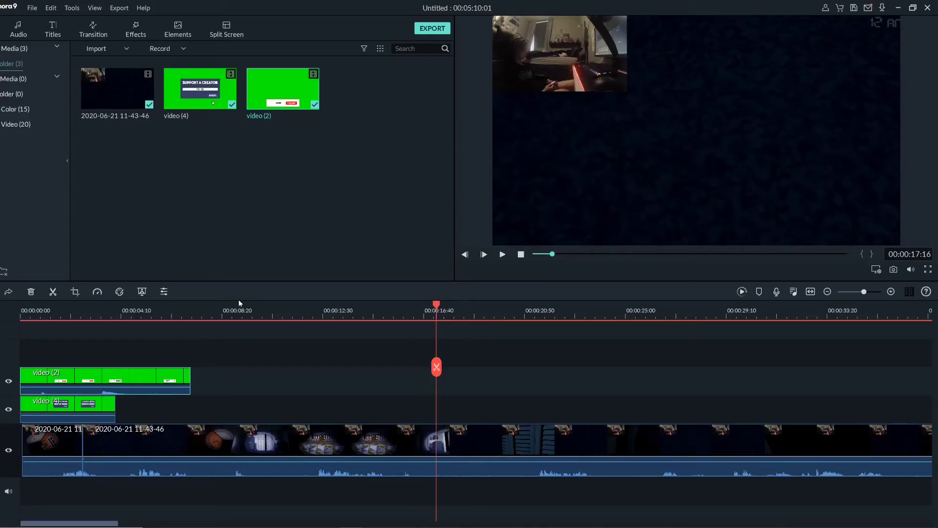
{"action": "double_click", "coordinate": [99, 379]}
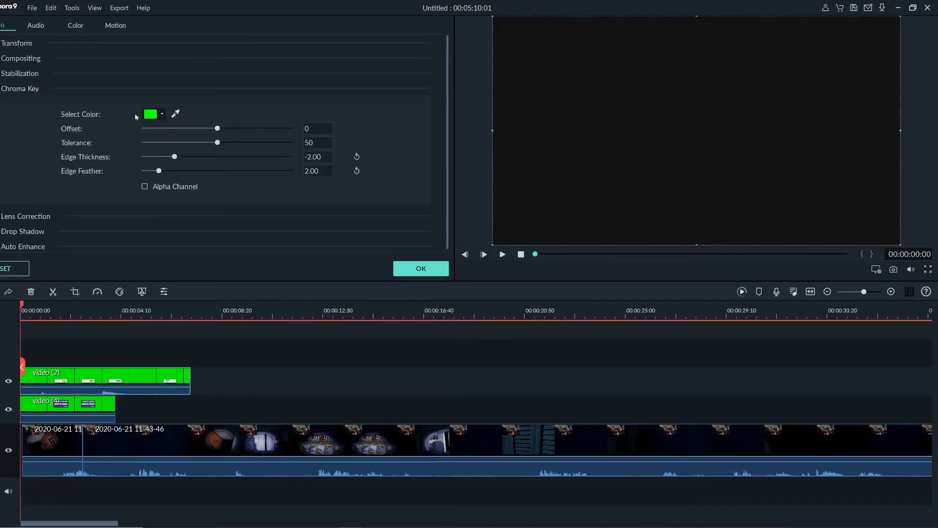
{"action": "left_click", "coordinate": [150, 114]}
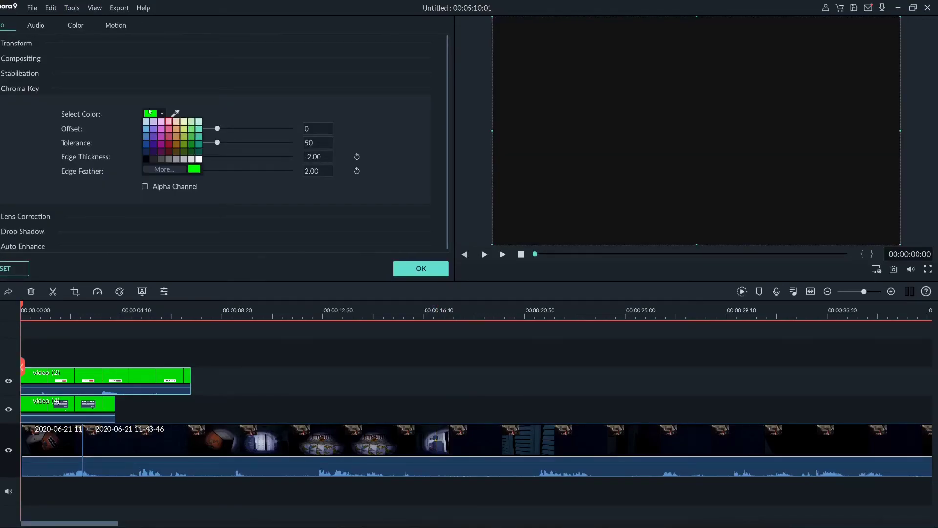
{"action": "left_click", "coordinate": [161, 115]}
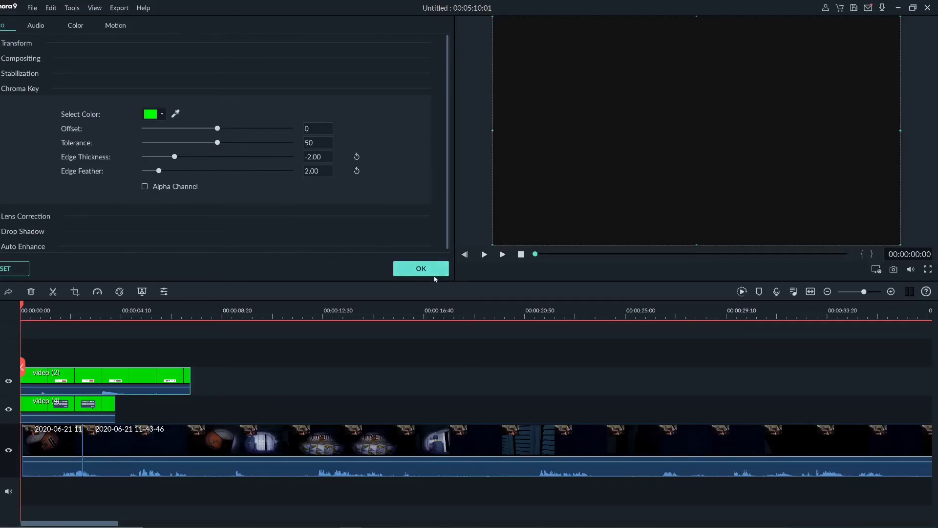
{"action": "left_click", "coordinate": [85, 312]}
{"action": "left_click_drag", "start_coordinate": [89, 306], "coordinate": [55, 313]}
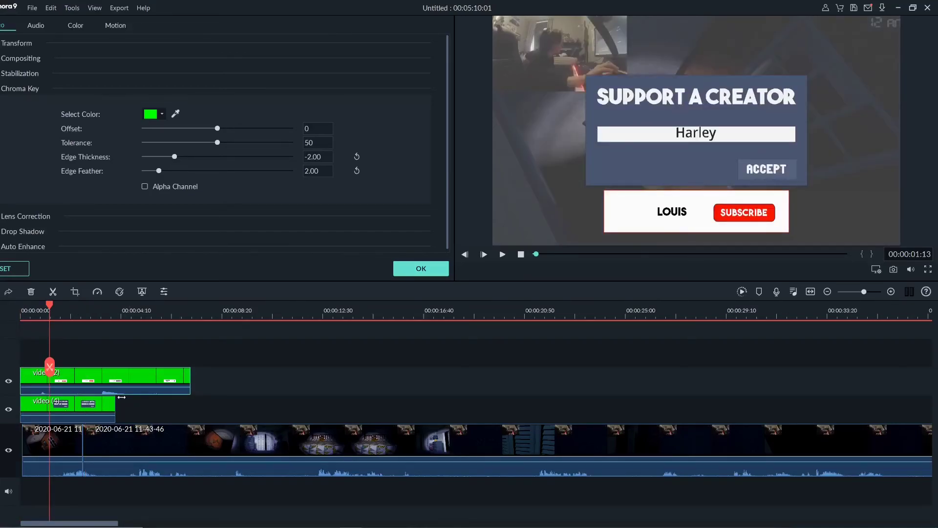
{"action": "key", "text": "space"}
{"action": "key", "text": "space"}
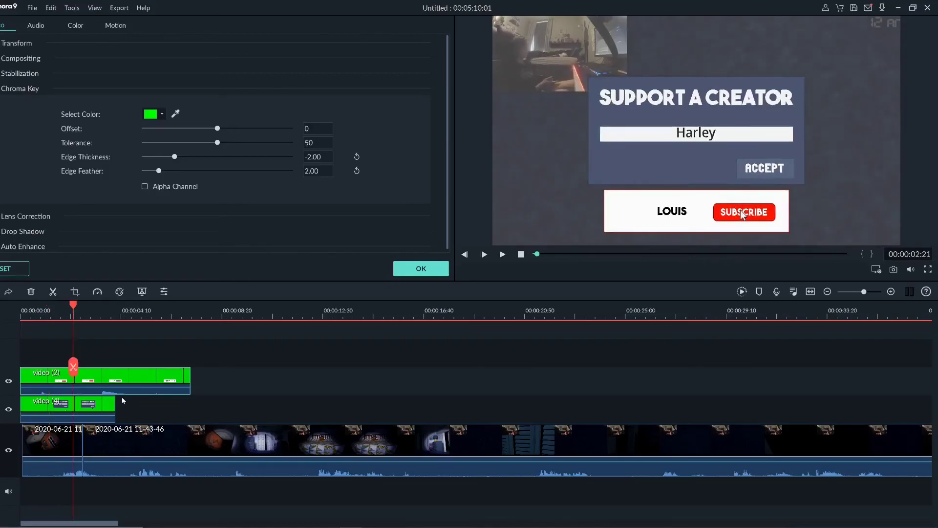
{"action": "key", "text": "space"}
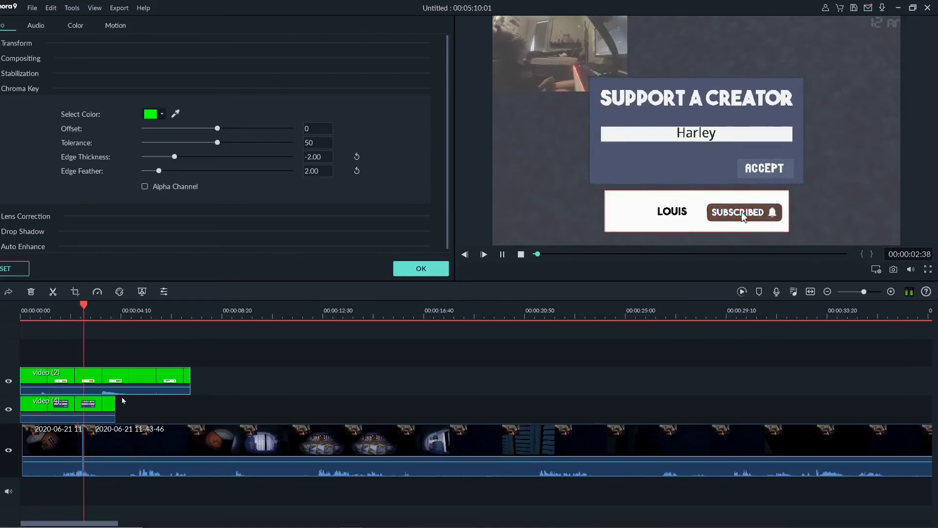
{"action": "key", "text": "space"}
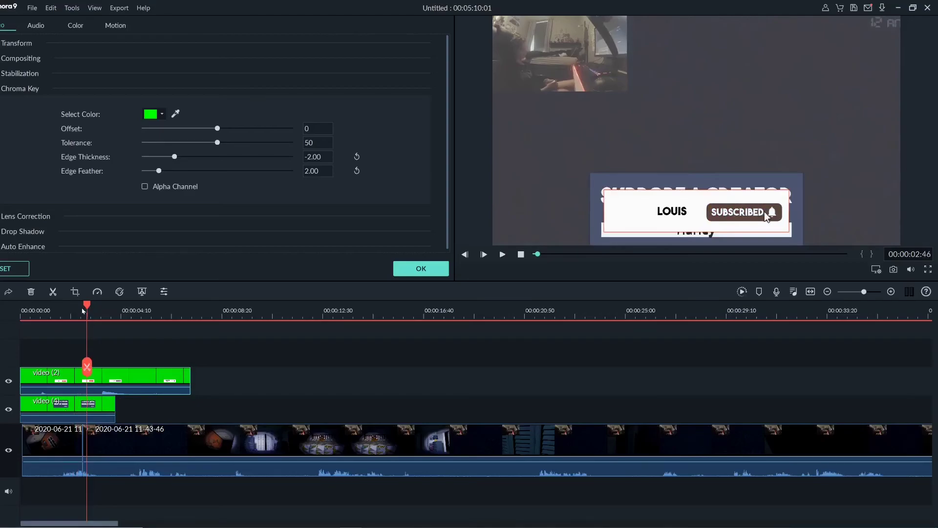
{"action": "left_click", "coordinate": [60, 315]}
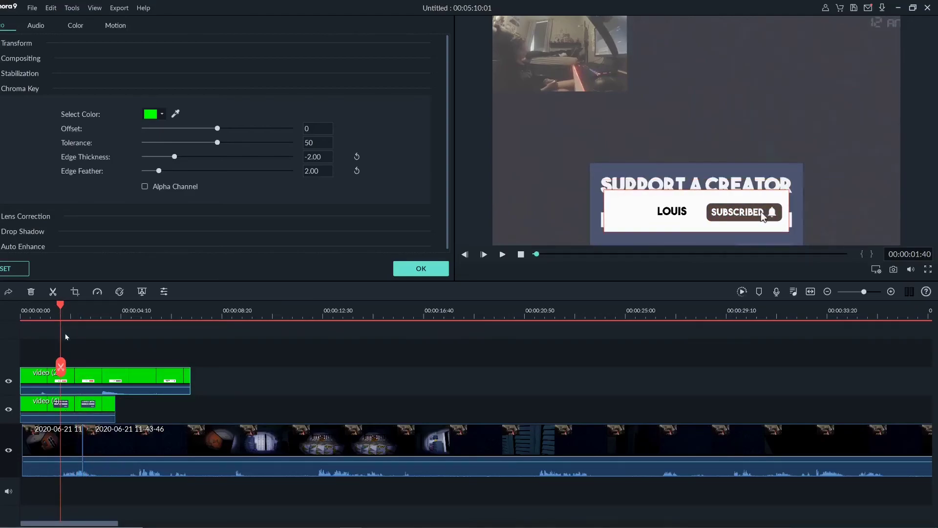
{"action": "key", "text": "space"}
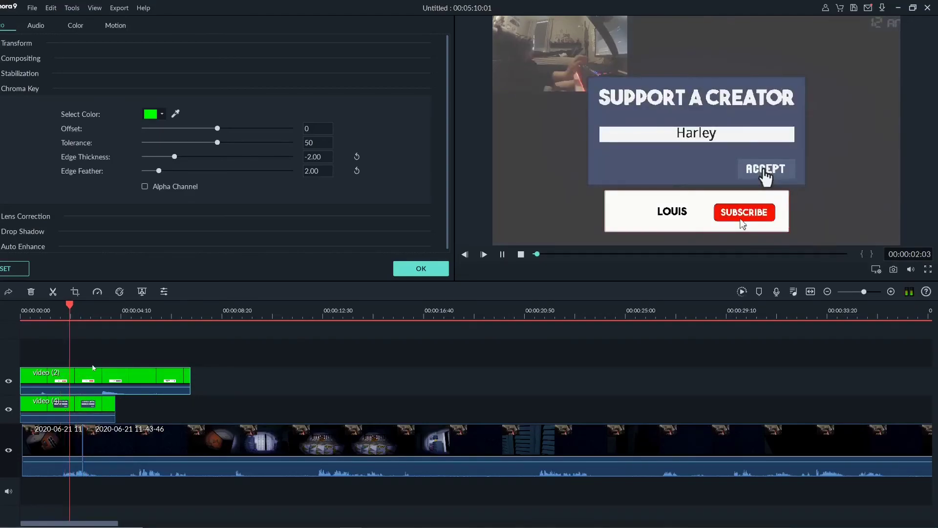
{"action": "key", "text": "space"}
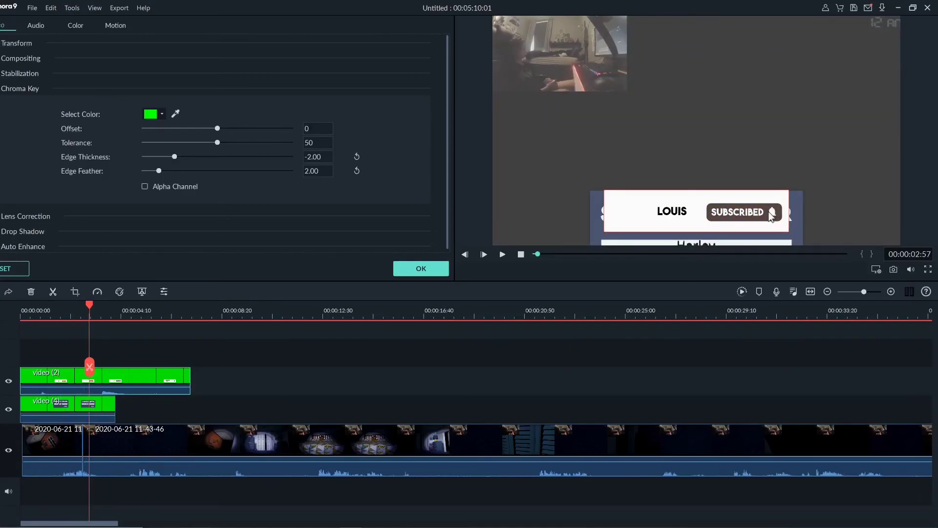